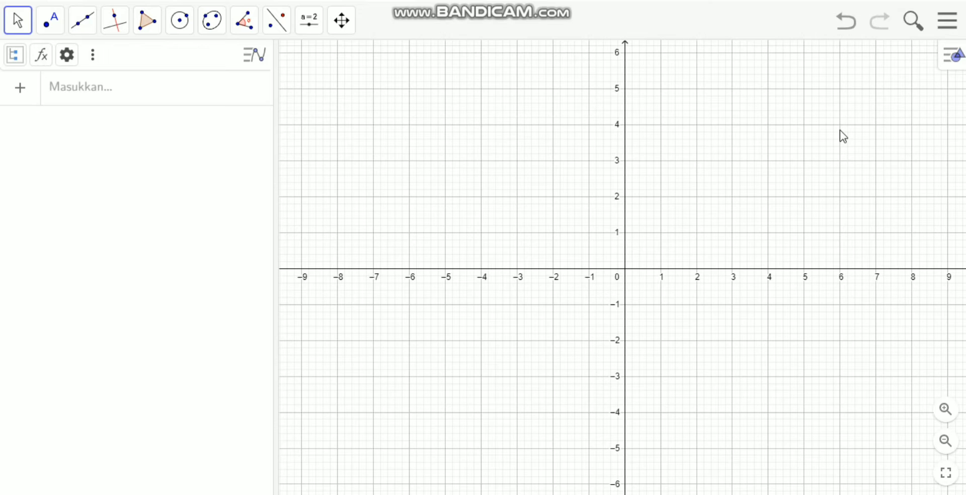
Examine the available construction, measurement, transformation and view tools, plus the application's perspectives and settings options.
{"action": "left_click", "coordinate": [23, 30]}
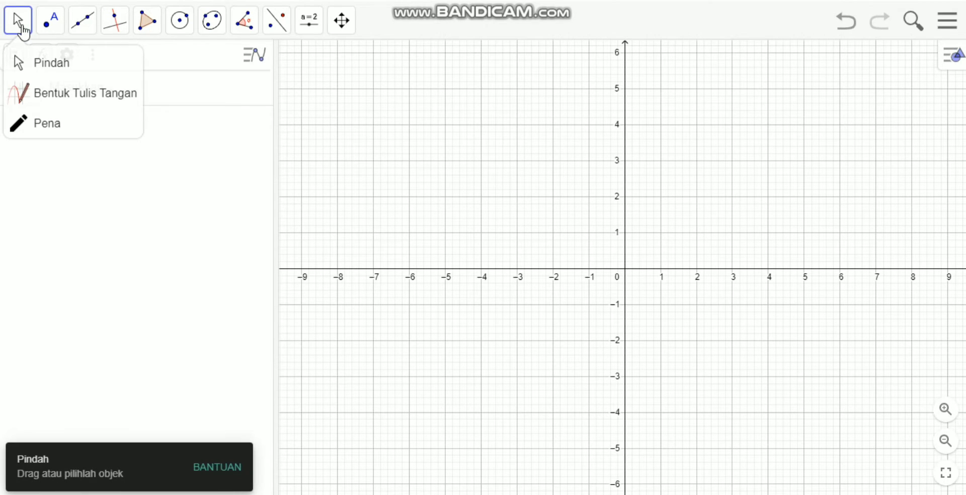
{"action": "mouse_move", "coordinate": [53, 29]}
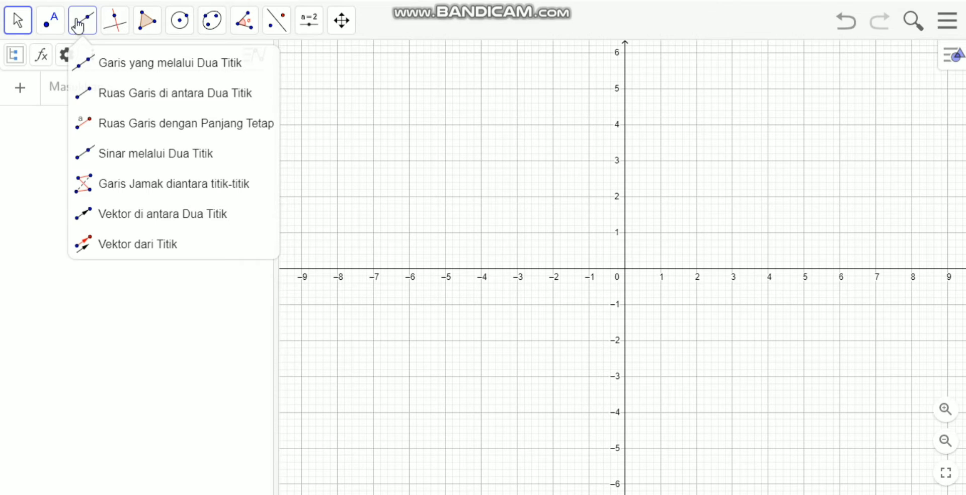
{"action": "mouse_move", "coordinate": [120, 23]}
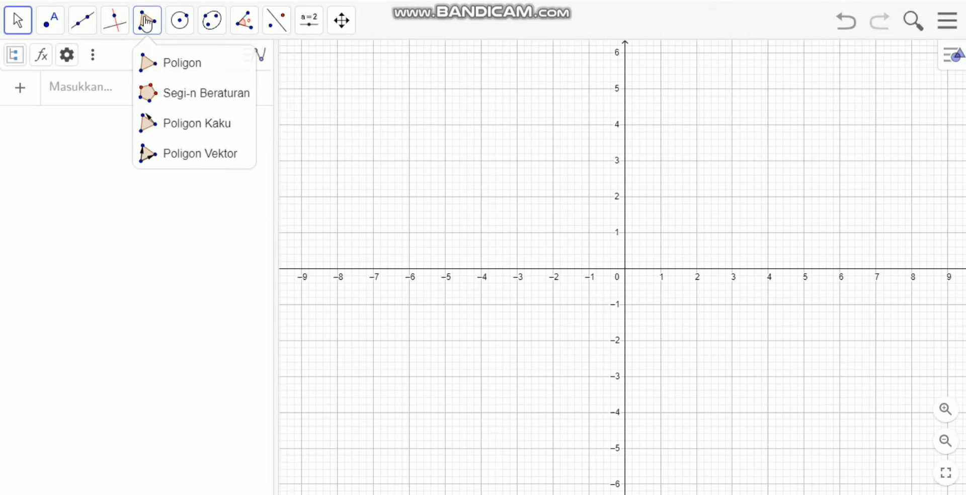
{"action": "mouse_move", "coordinate": [176, 23]}
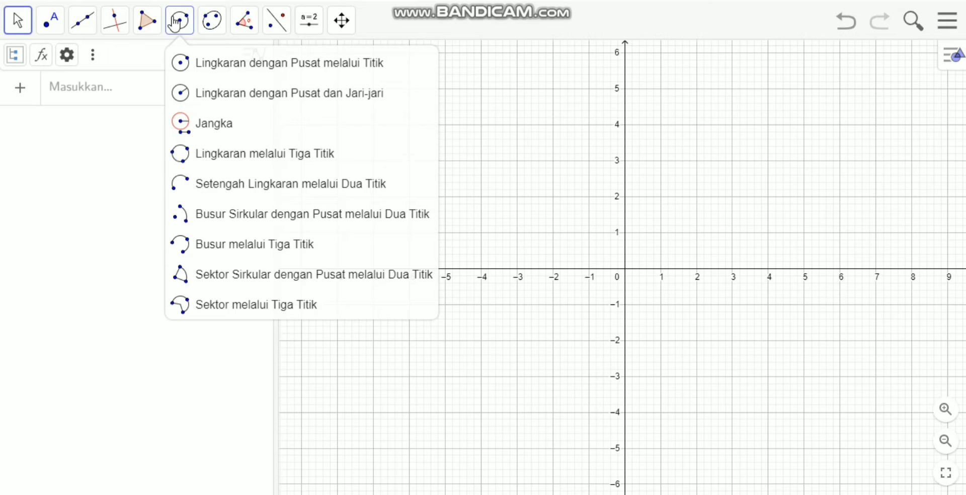
{"action": "left_click", "coordinate": [209, 21]}
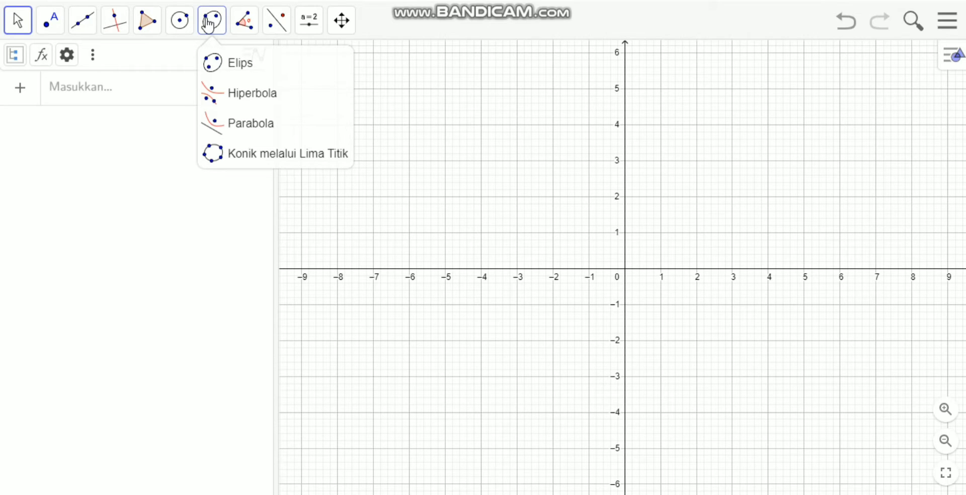
{"action": "left_click", "coordinate": [244, 22]}
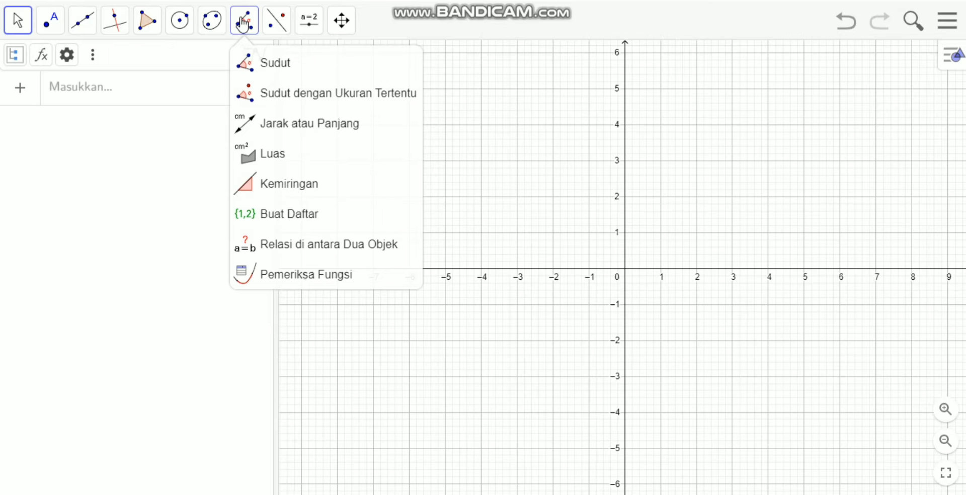
{"action": "left_click", "coordinate": [274, 22]}
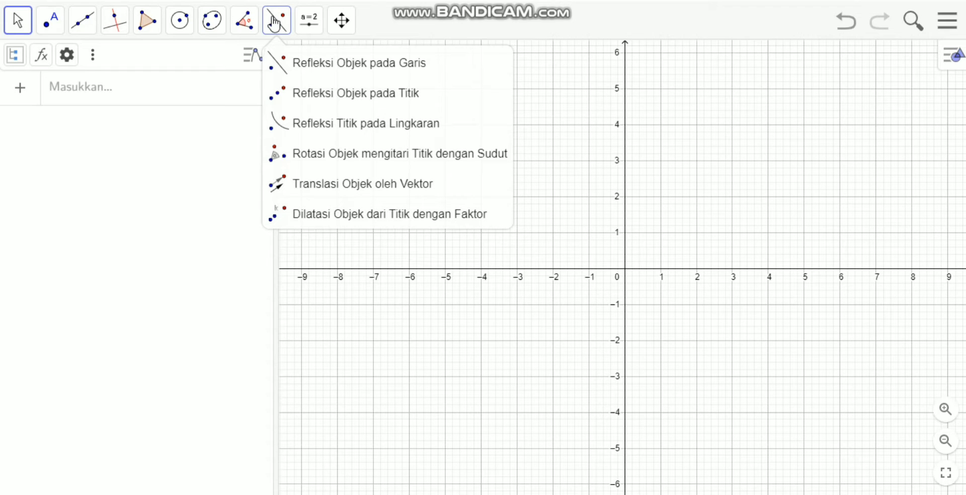
{"action": "left_click", "coordinate": [304, 22]}
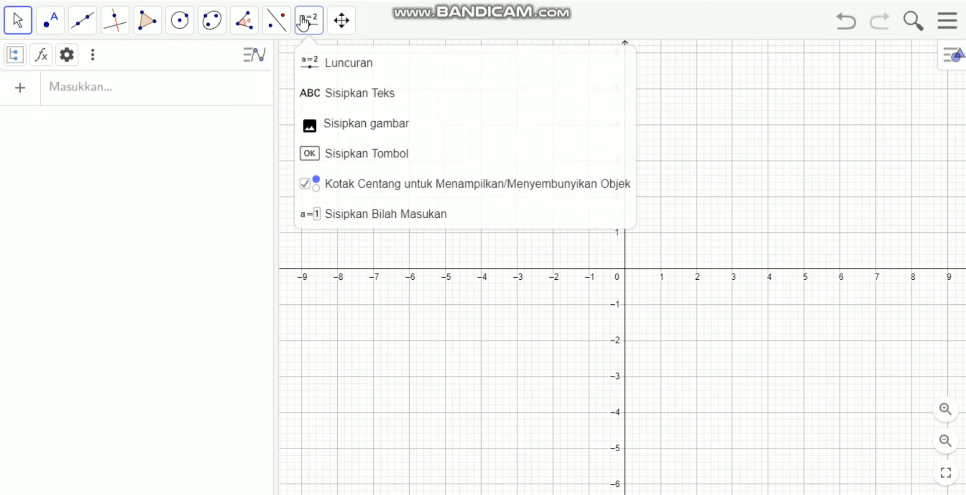
{"action": "left_click", "coordinate": [342, 22]}
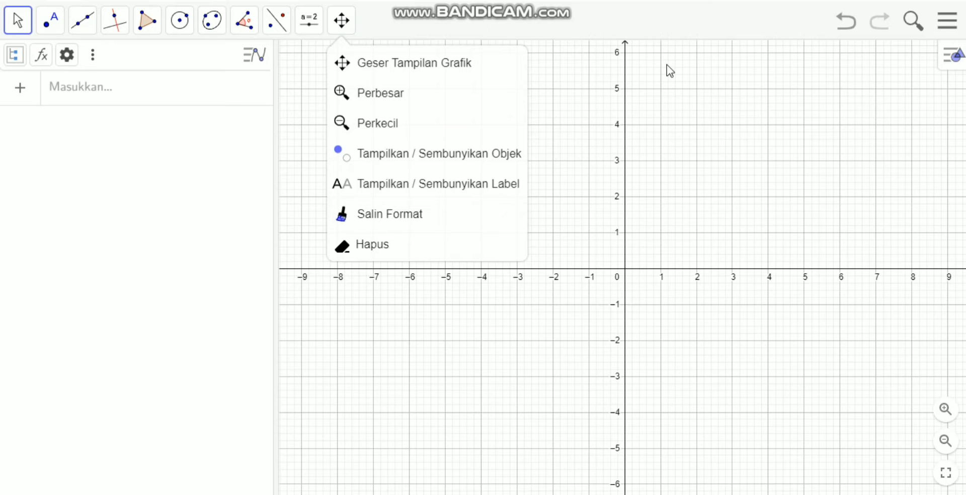
{"action": "left_click", "coordinate": [948, 20]}
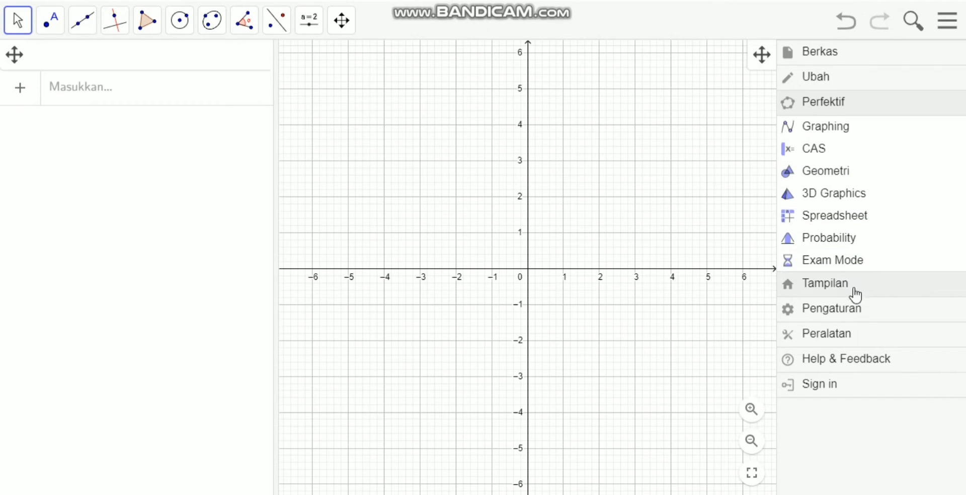
{"action": "left_click", "coordinate": [734, 315]}
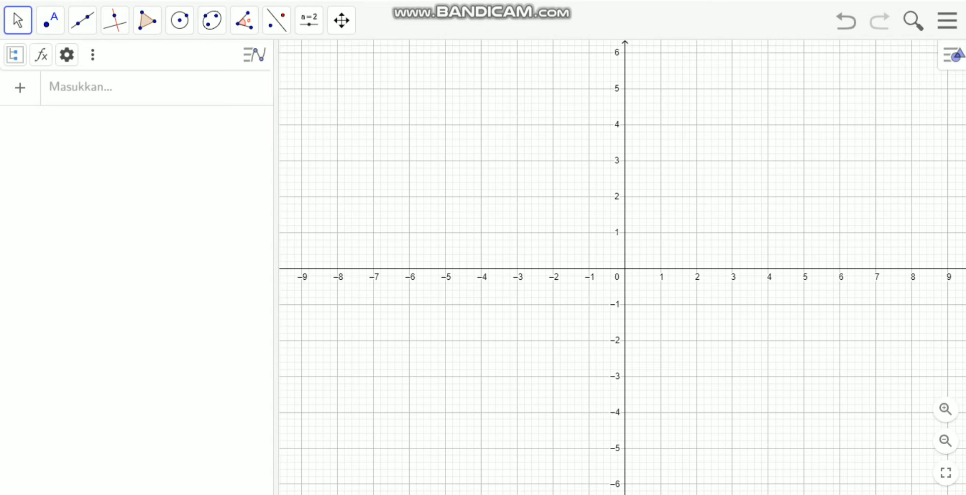
Show the Spreadsheet view beside the graphics view and widen it to display columns A through J.
{"action": "left_click", "coordinate": [881, 0]}
{"action": "left_click", "coordinate": [949, 62]}
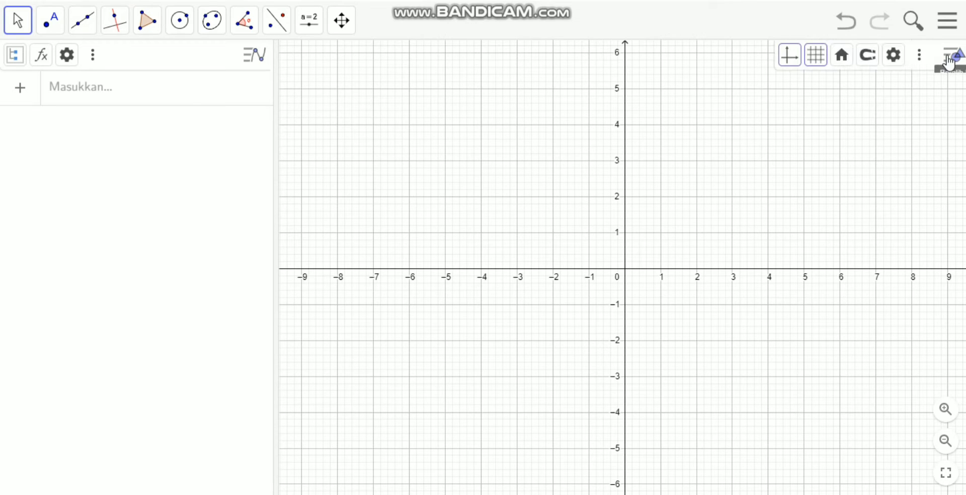
{"action": "left_click", "coordinate": [920, 60]}
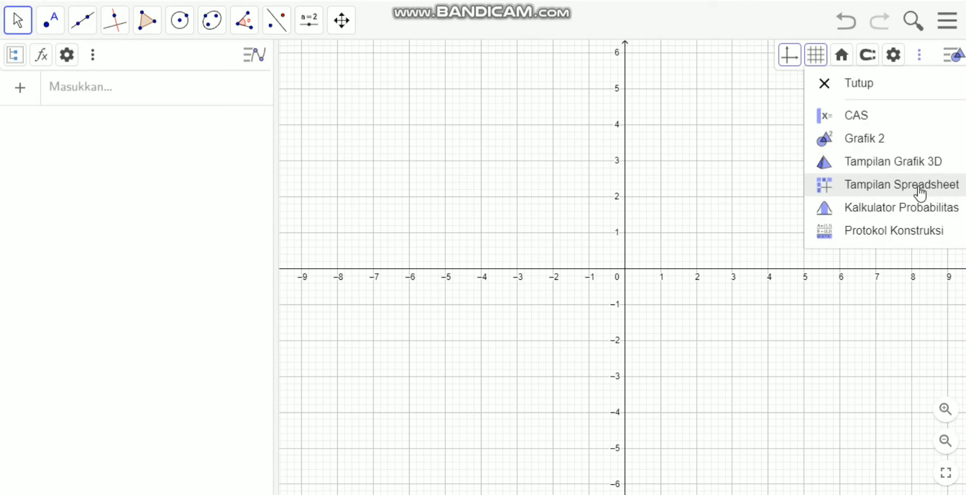
{"action": "left_click", "coordinate": [895, 186]}
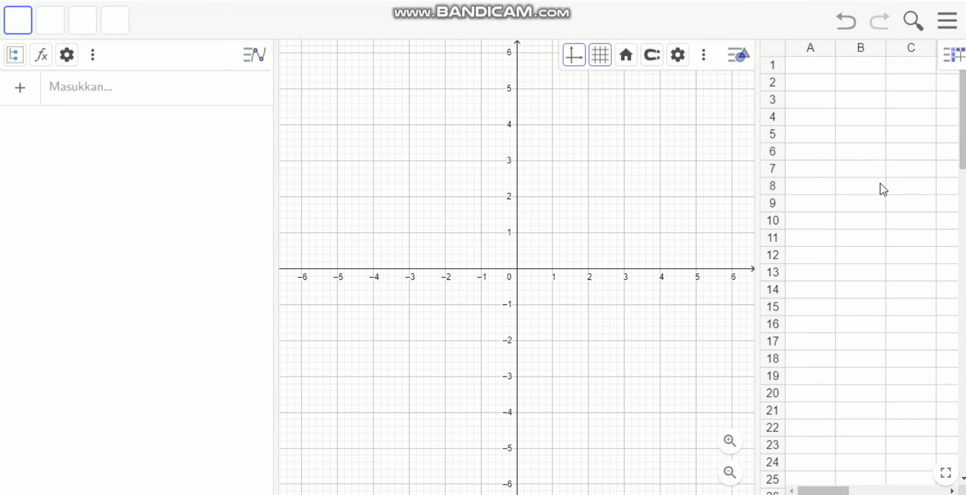
{"action": "left_click", "coordinate": [880, 186]}
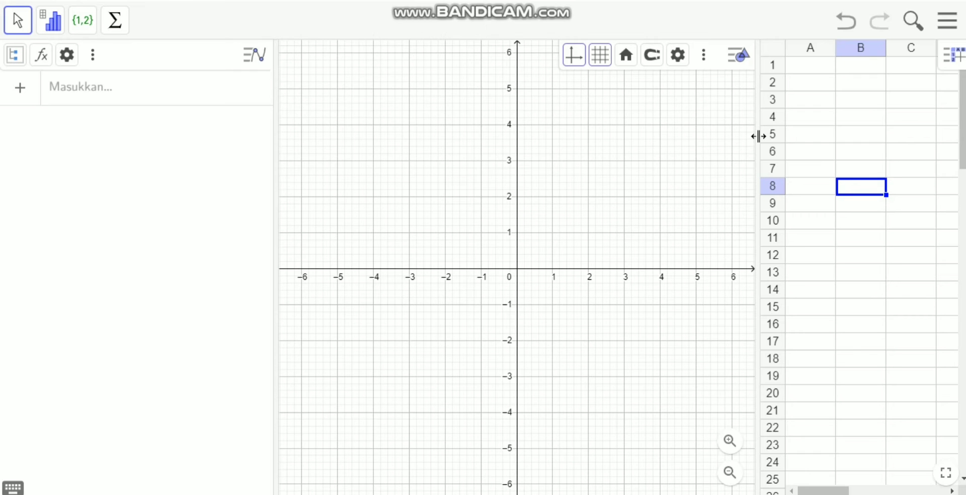
{"action": "left_click_drag", "start_coordinate": [758, 136], "coordinate": [414, 170]}
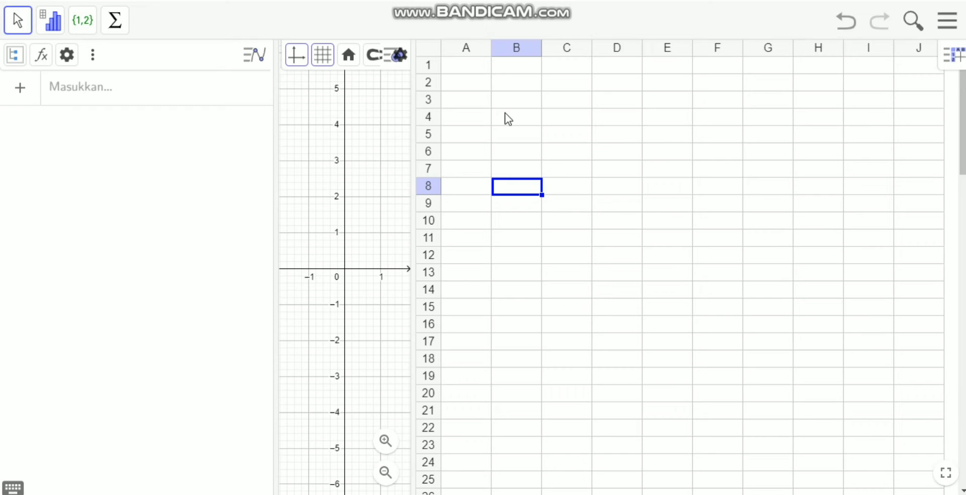
Enter the values 82, 62, 81 and 80 in cells A1 to A4 of the spreadsheet.
{"action": "left_click", "coordinate": [473, 64]}
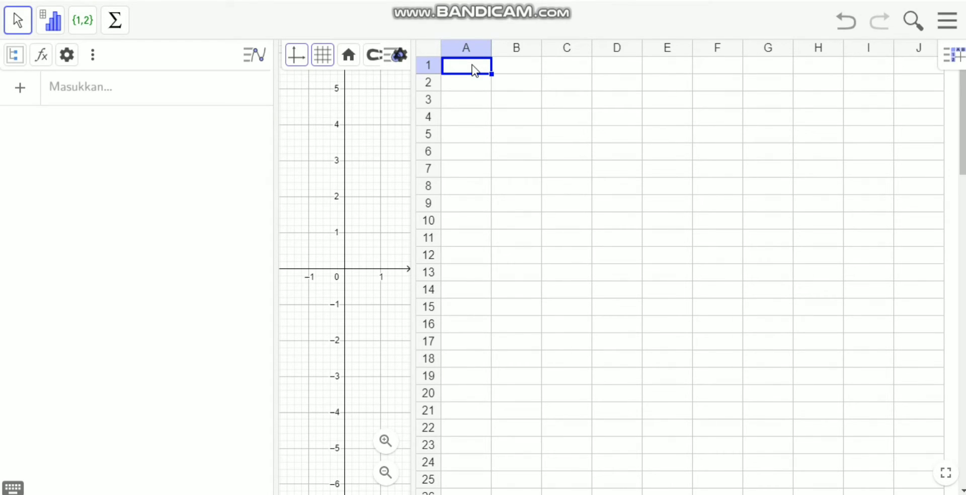
{"action": "type", "text": "82"}
{"action": "key", "text": "Return"}
{"action": "type", "text": "62"}
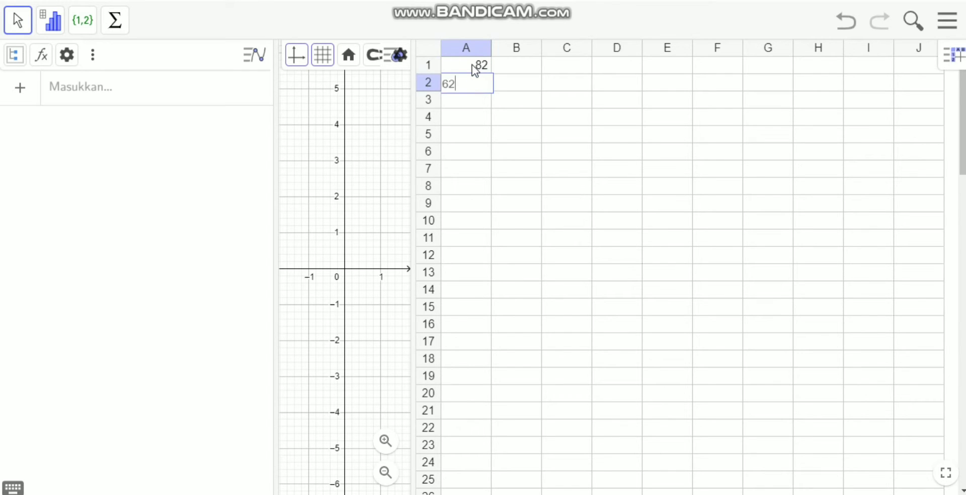
{"action": "key", "text": "Return"}
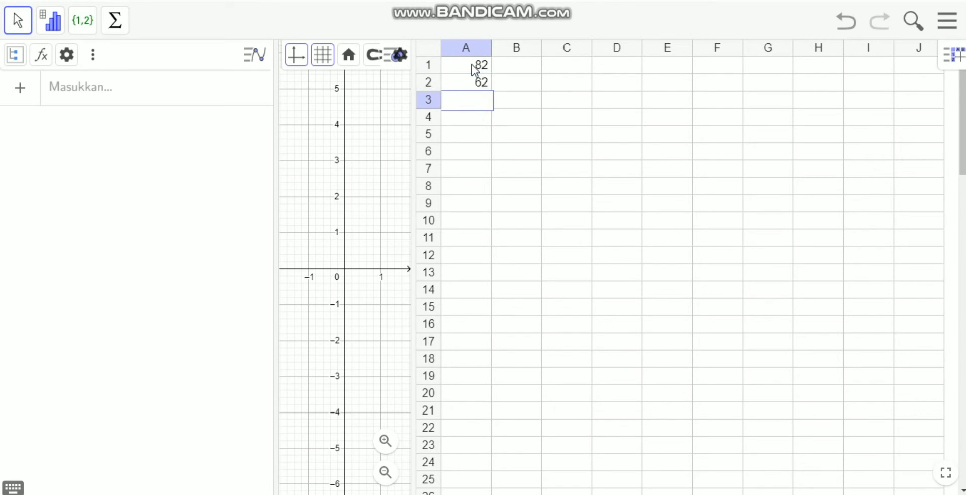
{"action": "type", "text": "81"}
{"action": "key", "text": "Return"}
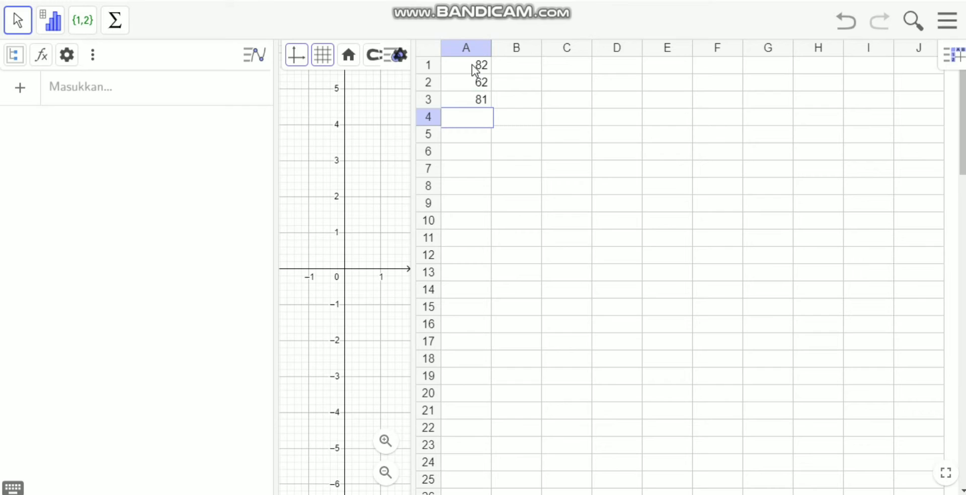
{"action": "type", "text": "80"}
Enter the values 68, 78, 80 and 88 in cells B1 to B4.
{"action": "left_click", "coordinate": [524, 70]}
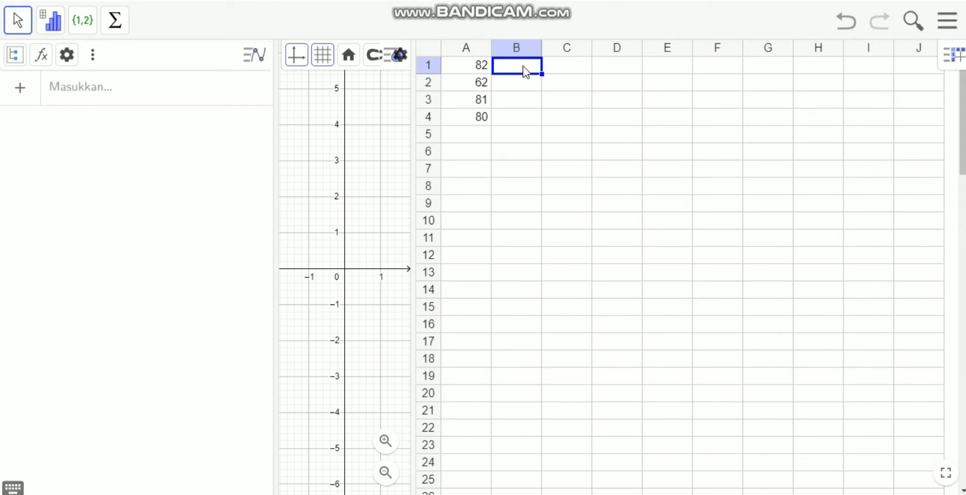
{"action": "type", "text": "68"}
{"action": "key", "text": "Return"}
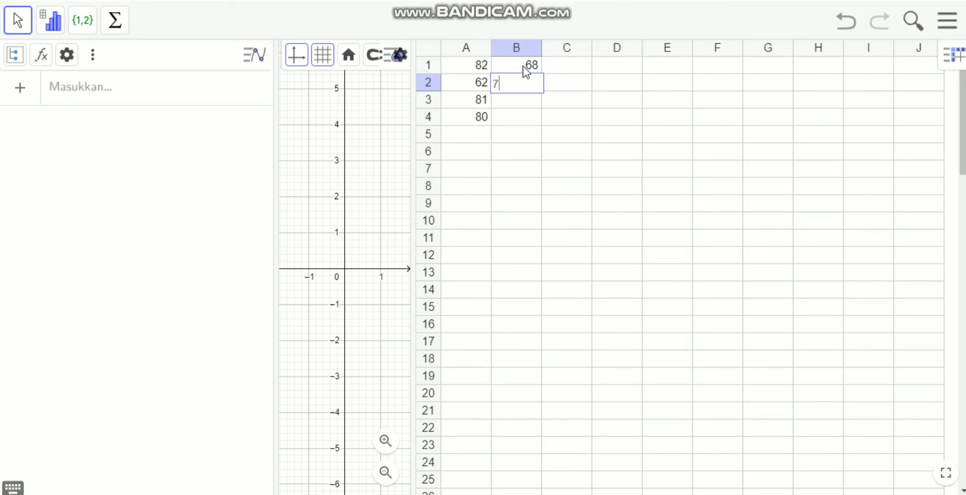
{"action": "key", "text": "Return"}
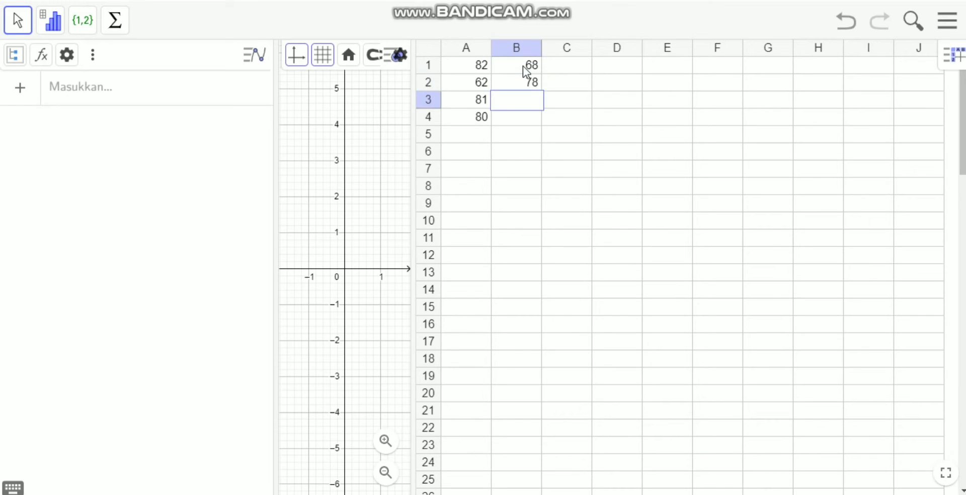
{"action": "type", "text": "80"}
{"action": "key", "text": "Return"}
{"action": "type", "text": "88"}
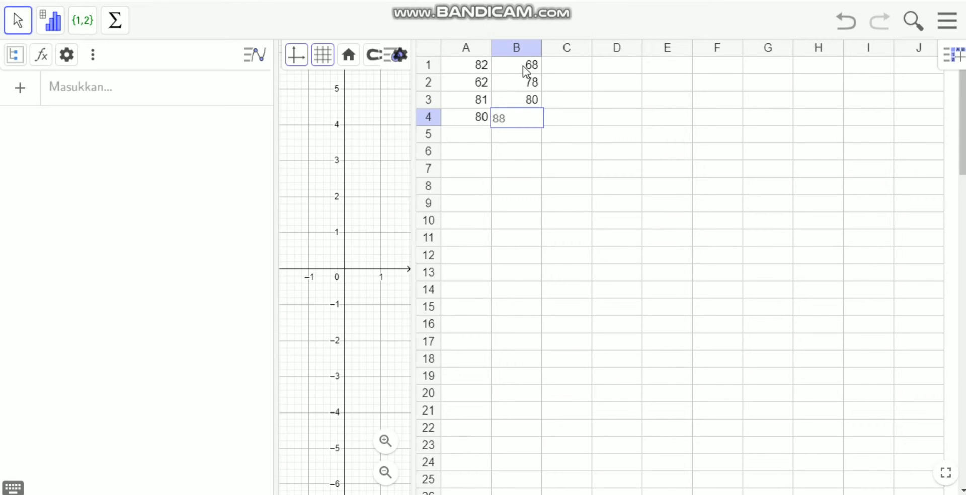
Enter the values 71, 60, 89 and 76 in cells C1 to C4.
{"action": "left_click", "coordinate": [566, 69]}
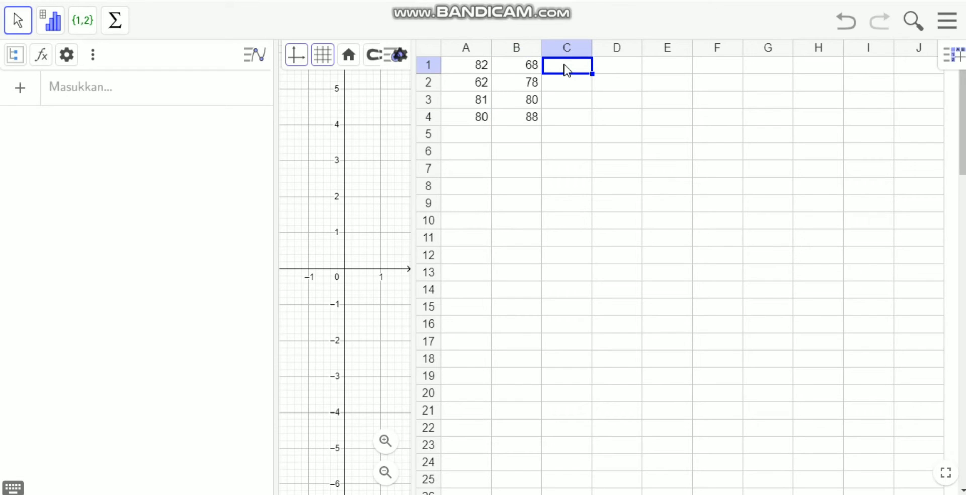
{"action": "type", "text": "71"}
{"action": "key", "text": "Return"}
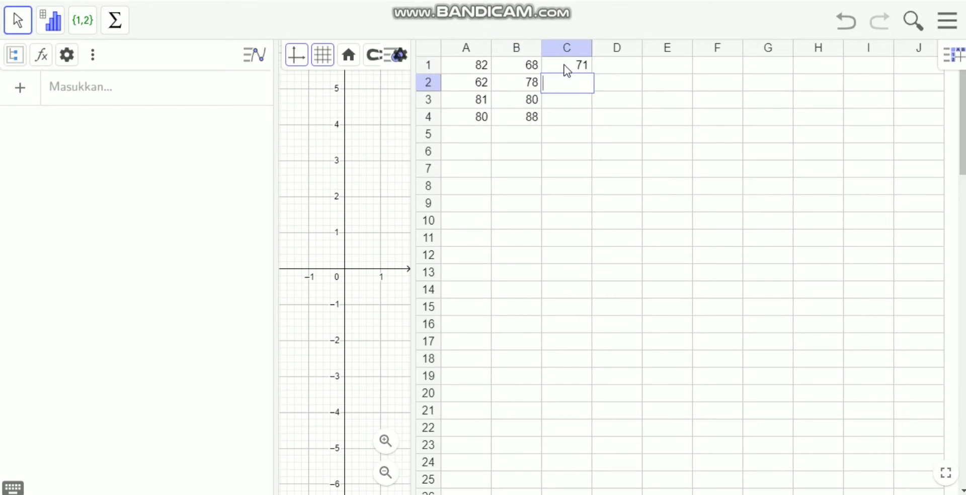
{"action": "type", "text": "60"}
{"action": "key", "text": "Return"}
{"action": "type", "text": "89"}
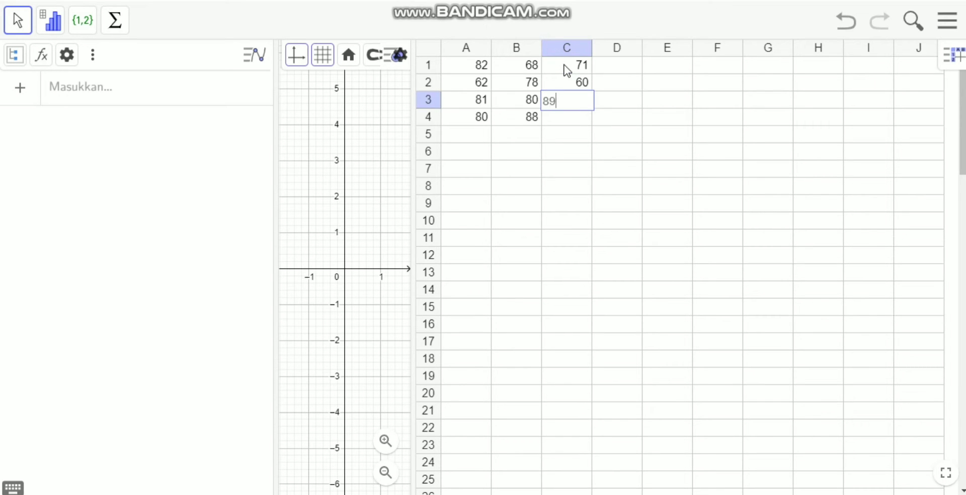
{"action": "key", "text": "Return"}
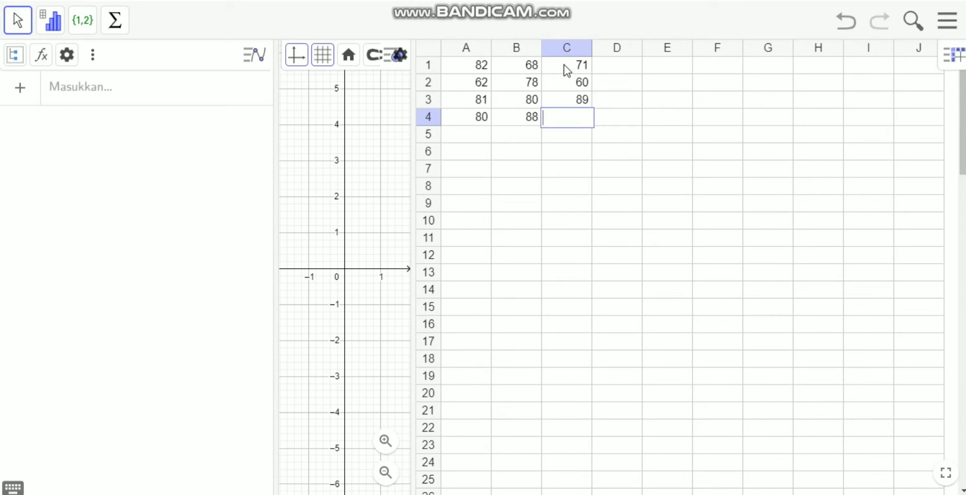
{"action": "type", "text": "76"}
Enter the values 75, 75, 63 and 73 in cells D1 to D4.
{"action": "left_click", "coordinate": [614, 69]}
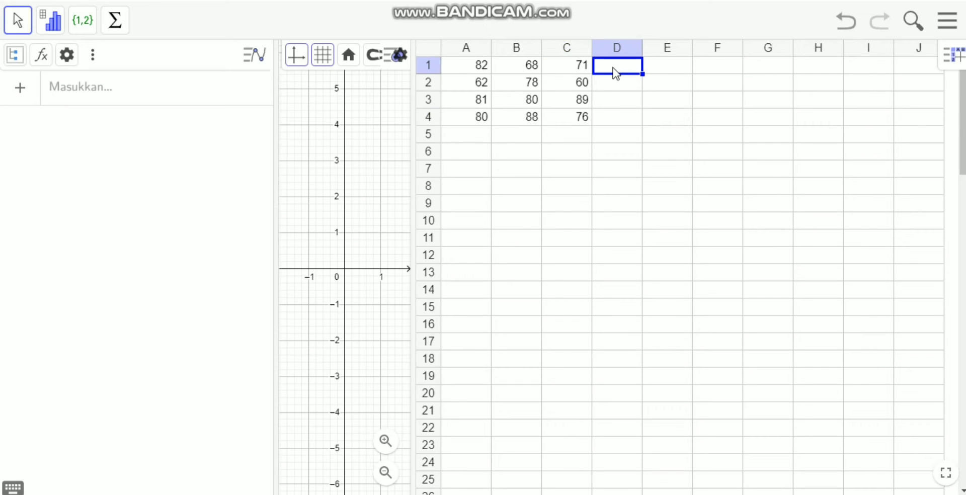
{"action": "type", "text": "75"}
{"action": "key", "text": "Return"}
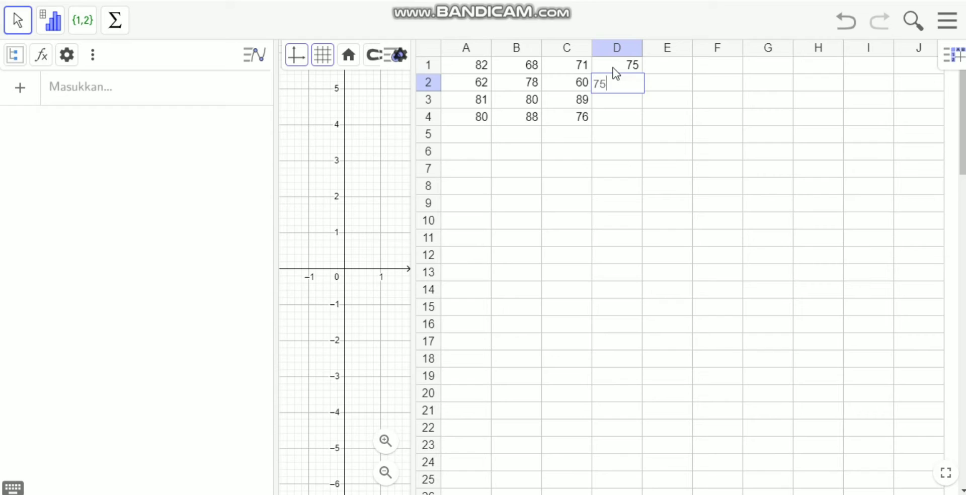
{"action": "key", "text": "Return"}
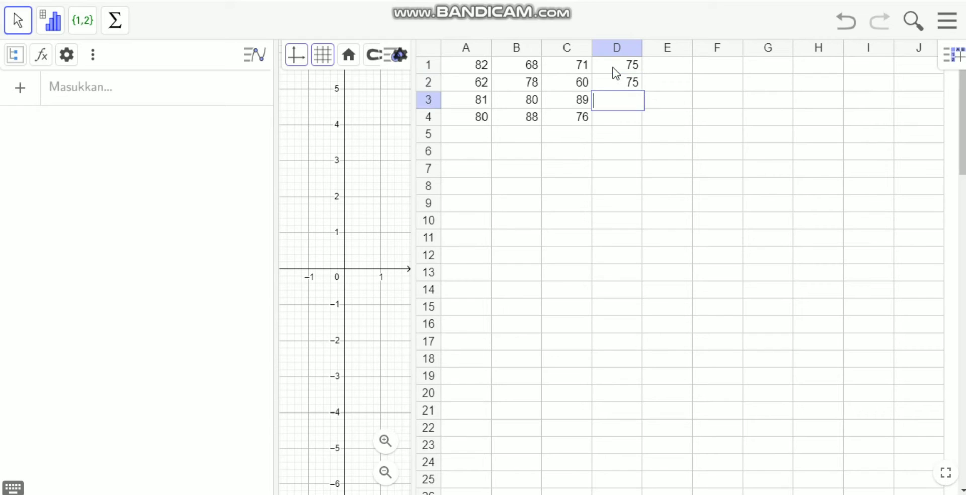
{"action": "type", "text": "63"}
{"action": "key", "text": "Return"}
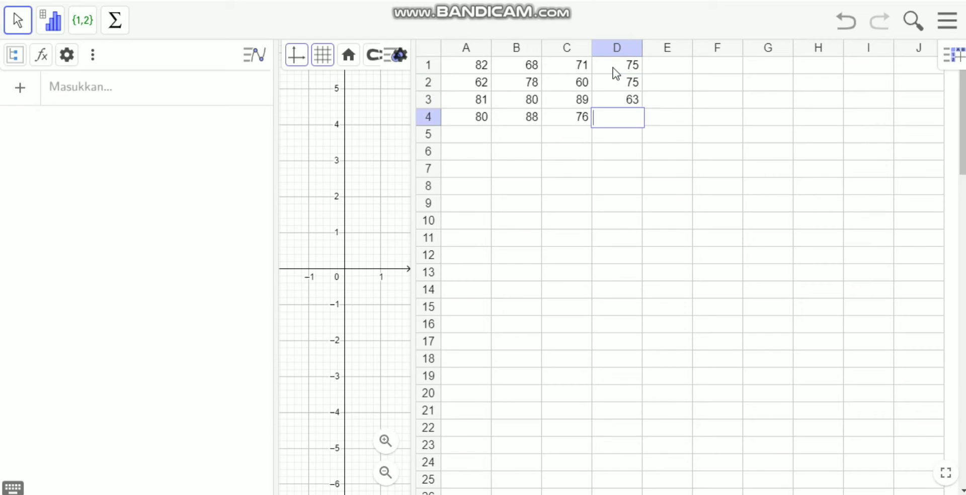
{"action": "type", "text": "73"}
Enter the values 81, 80, 67 and 66 in cells E1 to E4 of the spreadsheet.
{"action": "left_click", "coordinate": [669, 75]}
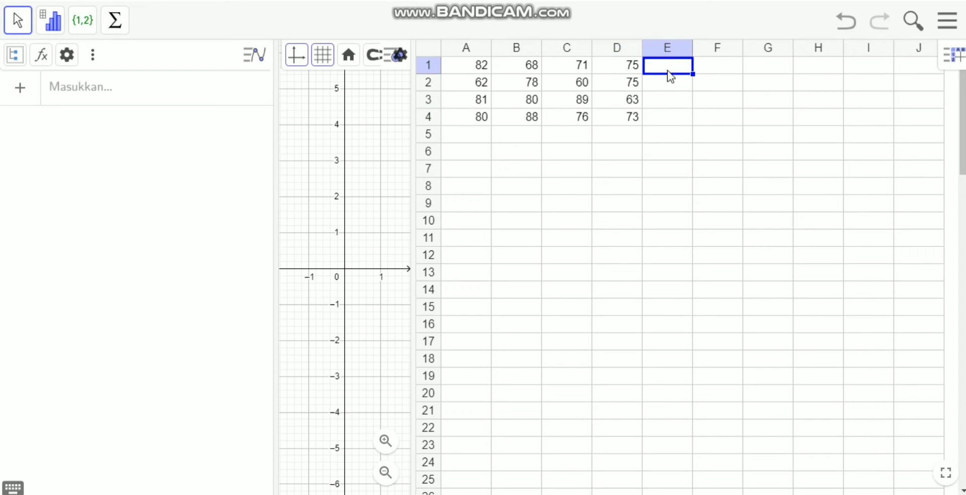
{"action": "type", "text": "81"}
{"action": "key", "text": "Return"}
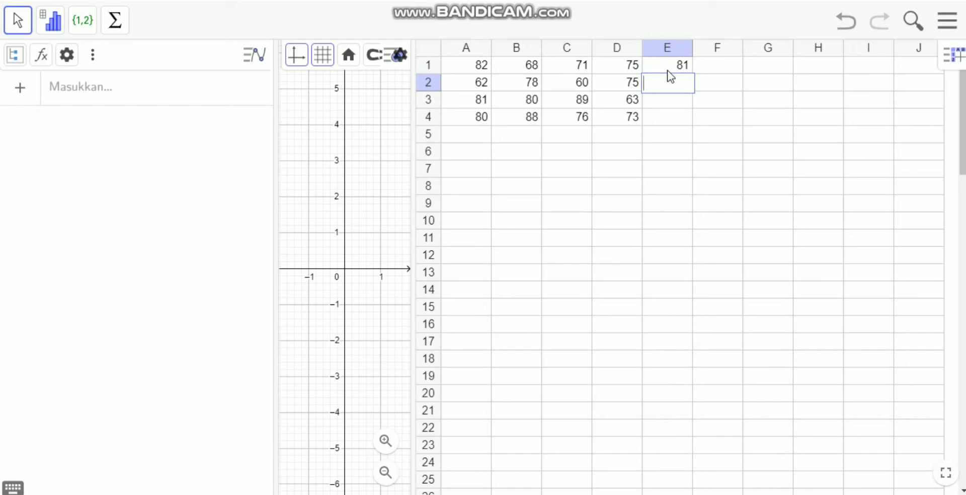
{"action": "type", "text": "80"}
{"action": "key", "text": "Return"}
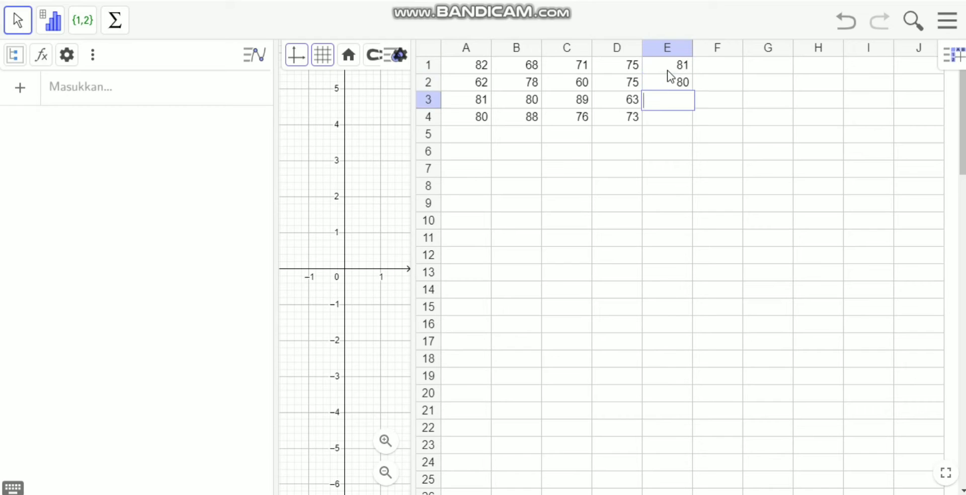
{"action": "type", "text": "67"}
{"action": "key", "text": "Return"}
{"action": "type", "text": "66"}
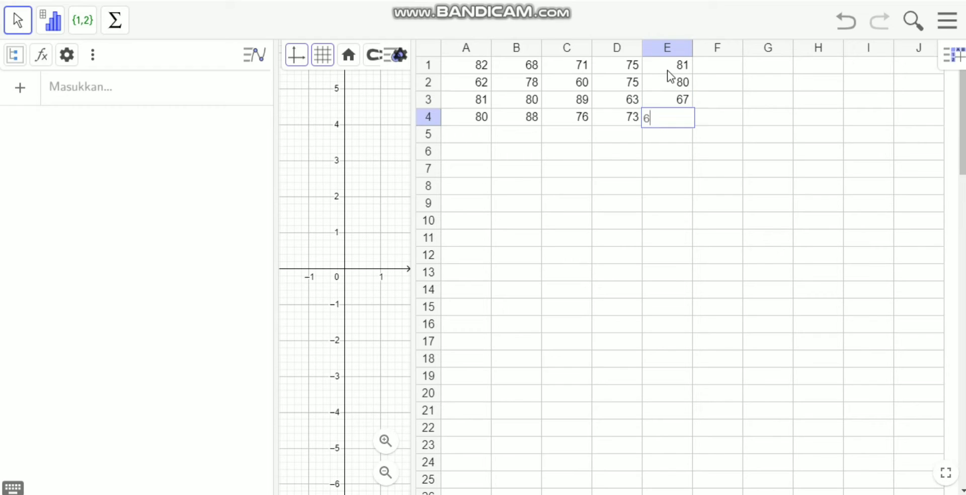
Enter the values 67, 79, 86 and 69 in cells F1 to F4.
{"action": "left_click", "coordinate": [714, 74]}
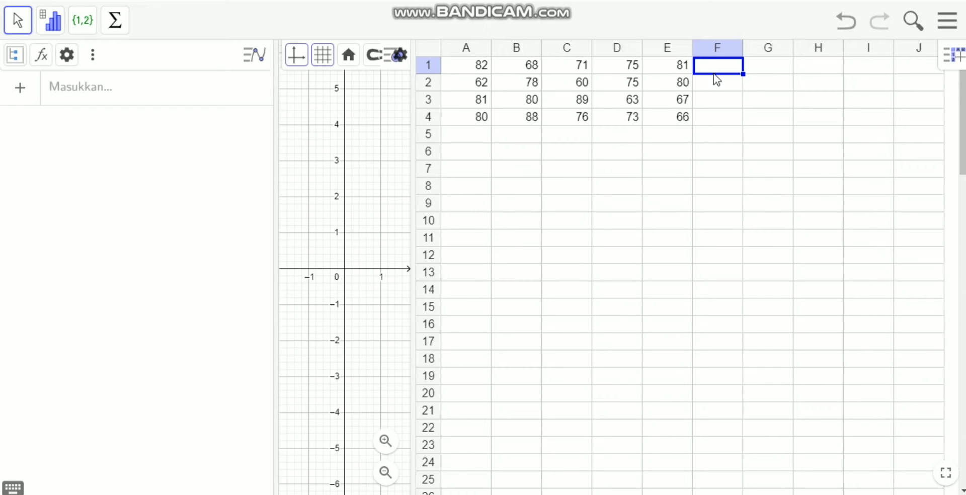
{"action": "type", "text": "67"}
{"action": "key", "text": "Return"}
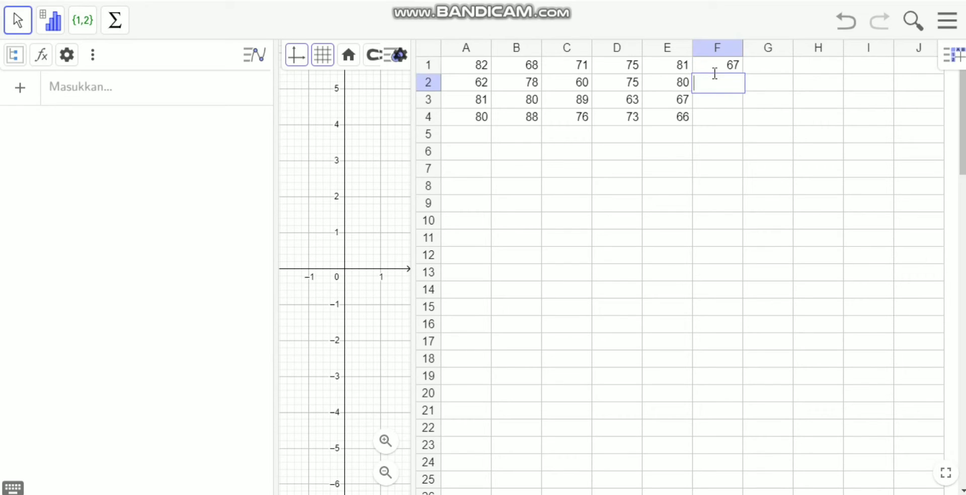
{"action": "type", "text": "79"}
{"action": "key", "text": "Return"}
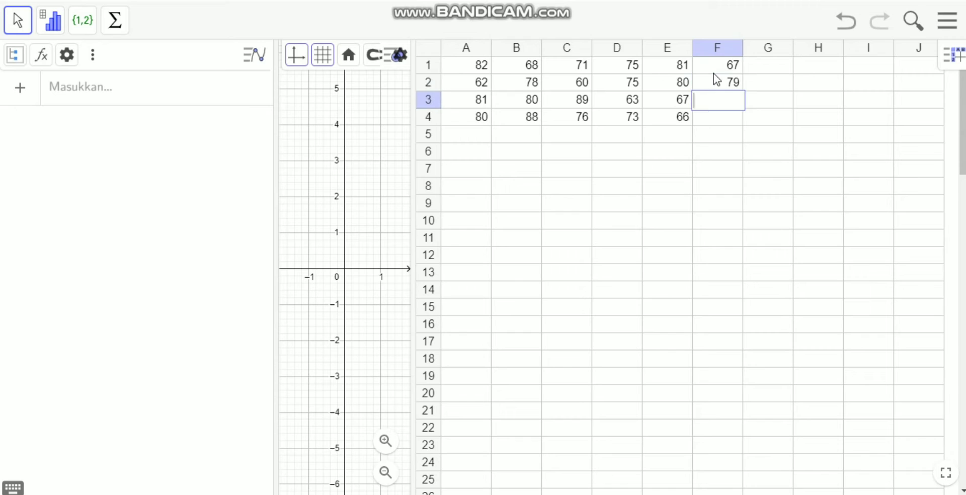
{"action": "type", "text": "86"}
{"action": "key", "text": "Return"}
{"action": "type", "text": "9"}
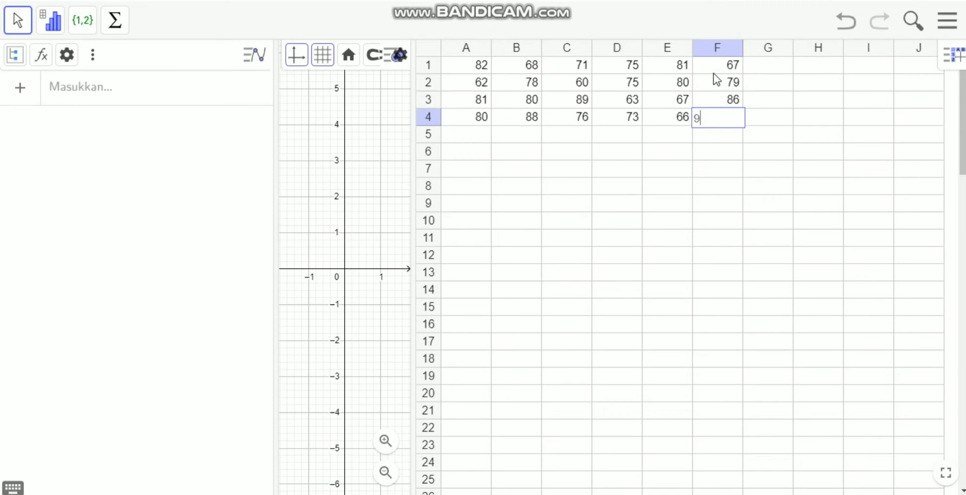
{"action": "key", "text": "BackSpace"}
{"action": "type", "text": "69"}
Enter the values 86, 79, 73 and 54 in cells G1 to G4.
{"action": "left_click", "coordinate": [765, 73]}
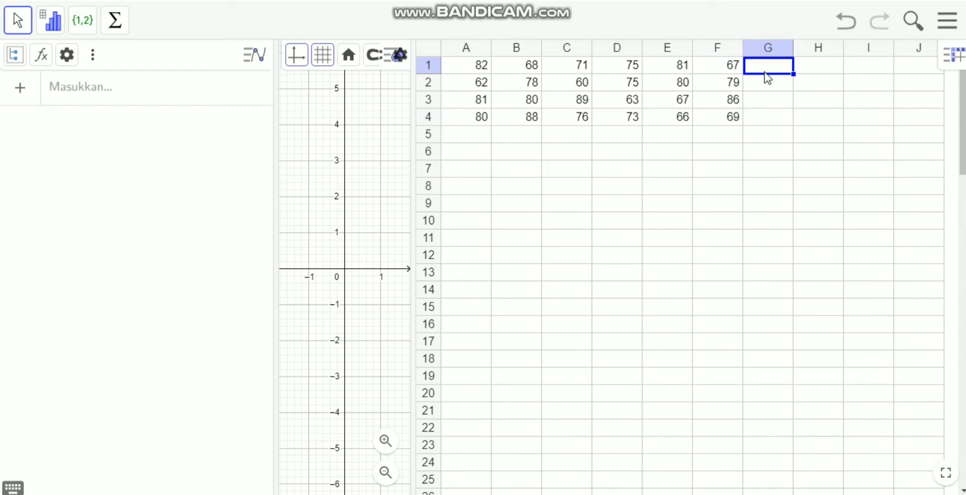
{"action": "type", "text": "86"}
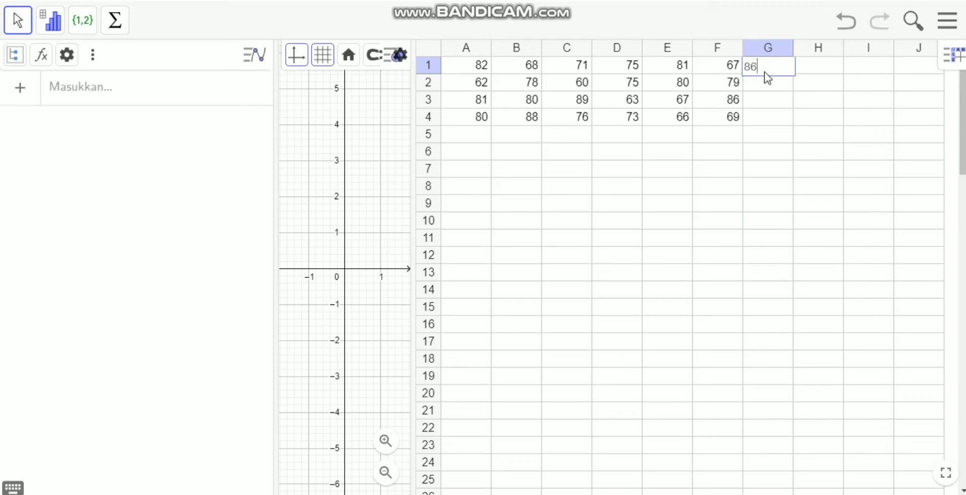
{"action": "key", "text": "Return"}
{"action": "key", "text": "Return"}
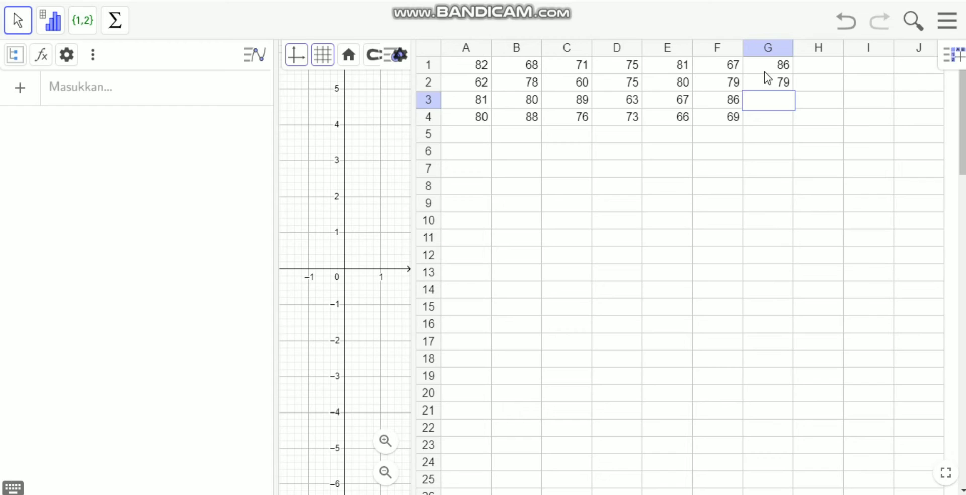
{"action": "type", "text": "73"}
{"action": "key", "text": "Return"}
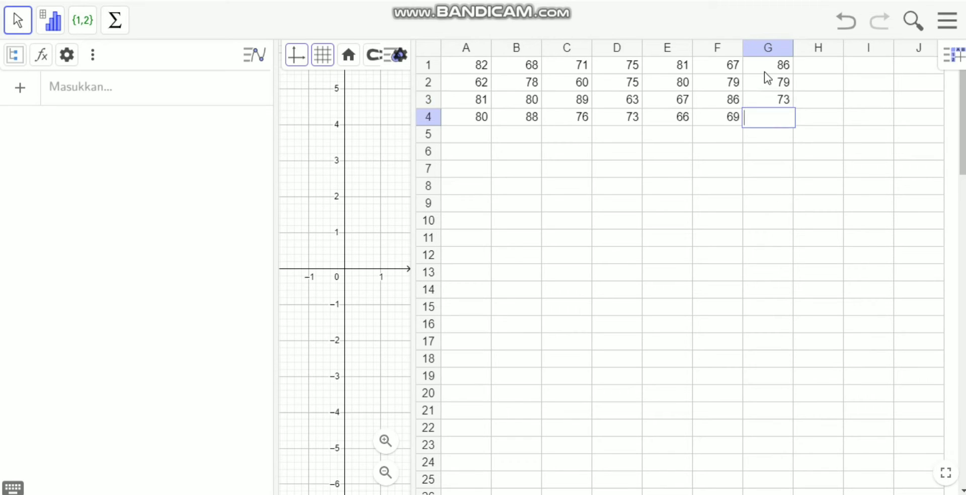
{"action": "type", "text": "54"}
Enter the values 85, 77, 56 and 55 in cells H1 to H4.
{"action": "left_click", "coordinate": [832, 62]}
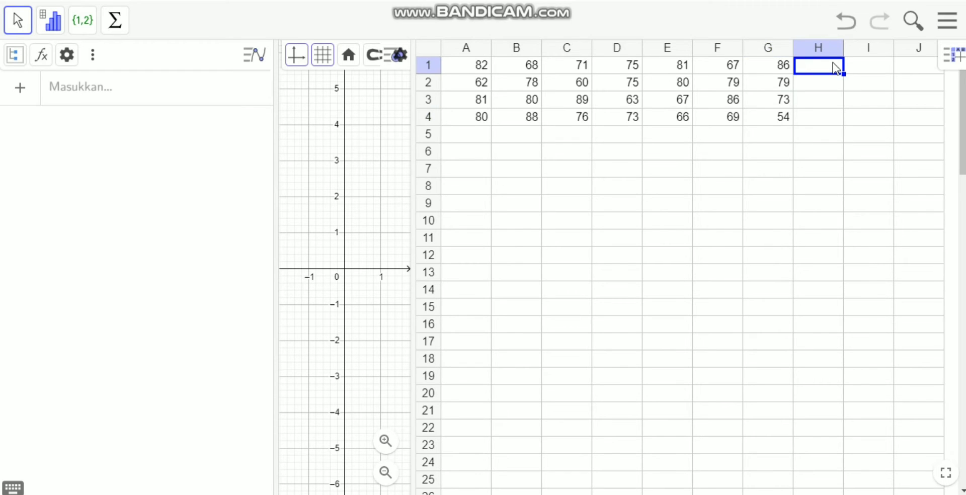
{"action": "type", "text": "85"}
{"action": "key", "text": "Return"}
{"action": "type", "text": "77"}
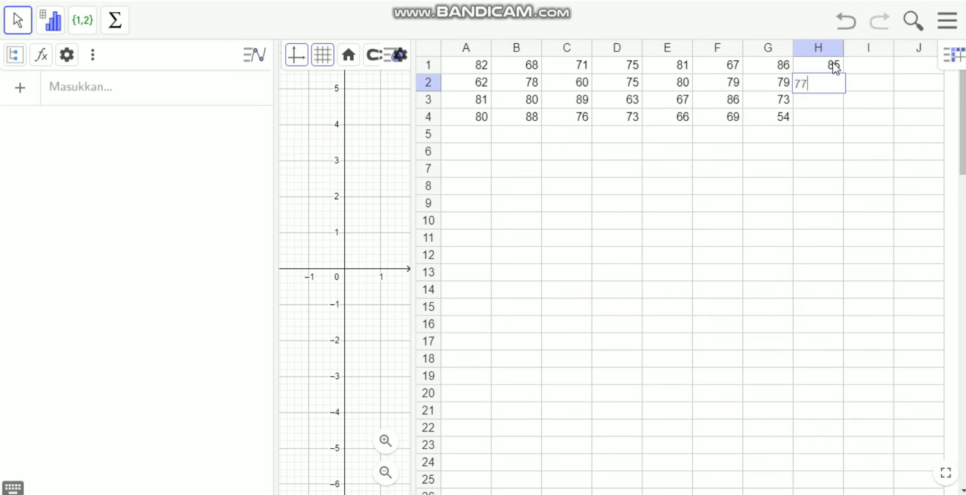
{"action": "key", "text": "Return"}
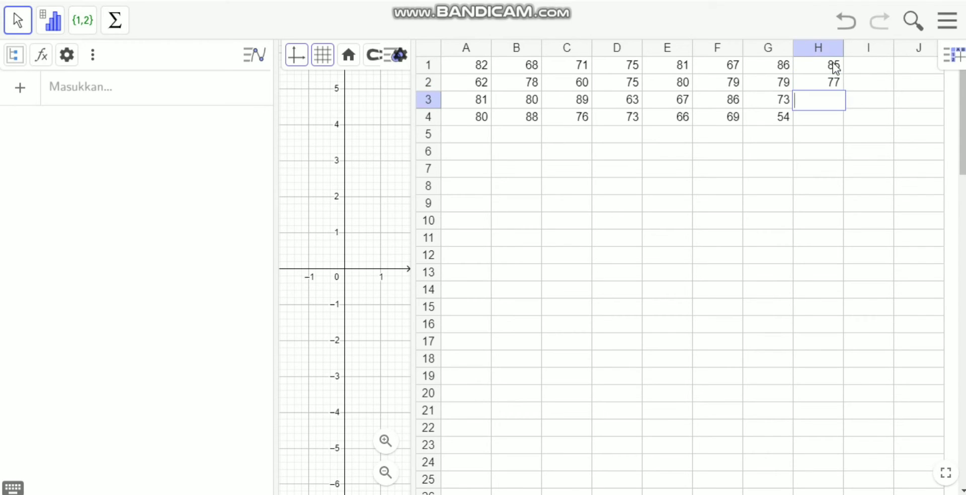
{"action": "type", "text": "6"}
{"action": "key", "text": "BackSpace"}
{"action": "type", "text": "56"}
{"action": "key", "text": "Return"}
{"action": "type", "text": "55"}
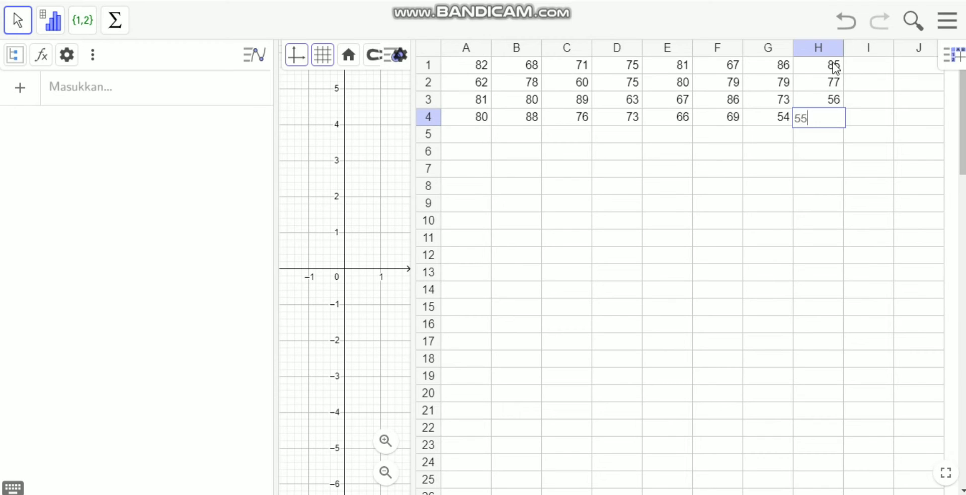
Enter the values 78, 83, 94 and 82 in cells I1 to I4.
{"action": "left_click", "coordinate": [881, 68]}
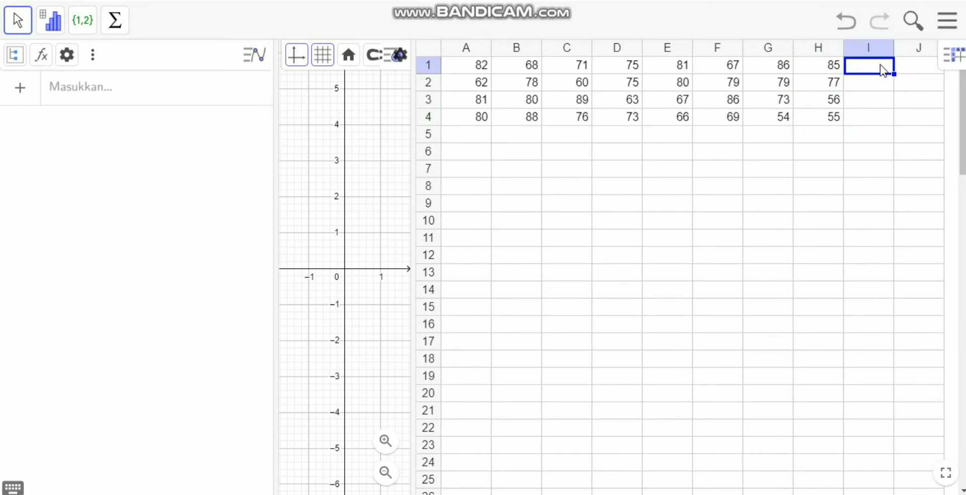
{"action": "type", "text": "78"}
{"action": "key", "text": "Return"}
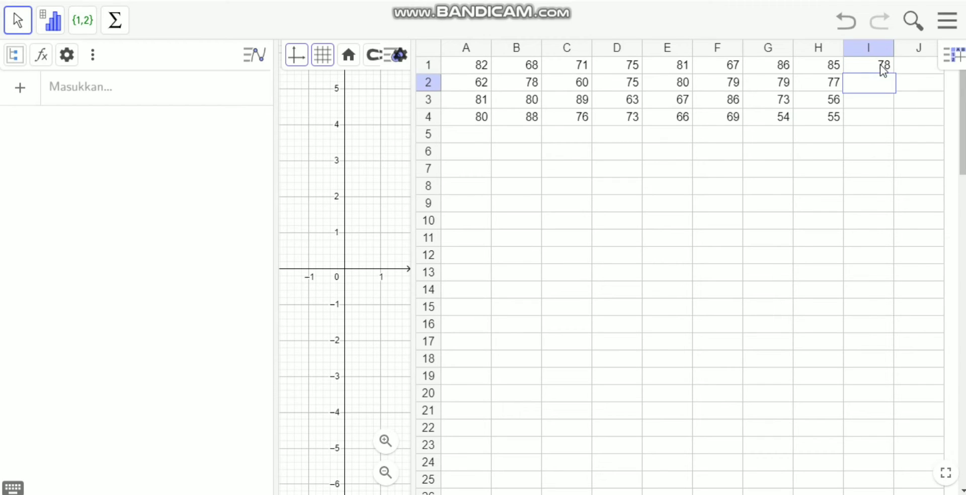
{"action": "type", "text": "83"}
{"action": "key", "text": "Return"}
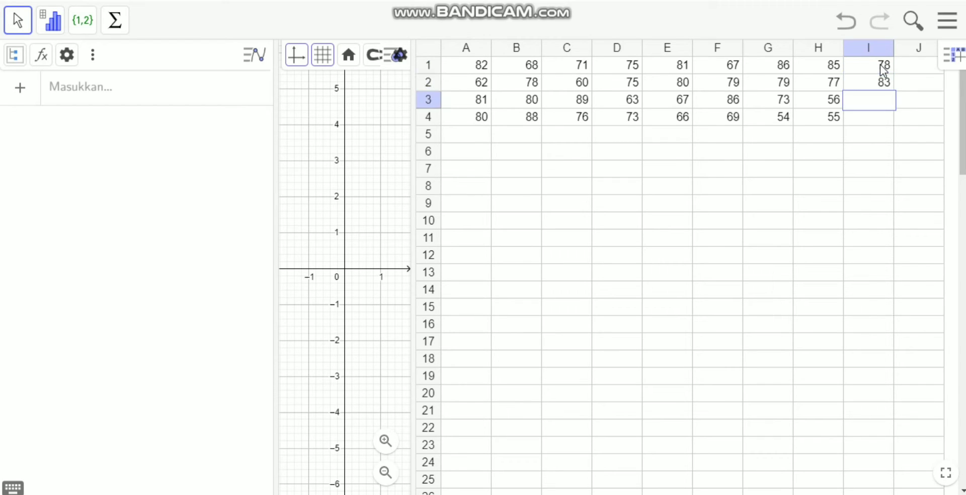
{"action": "type", "text": "94"}
{"action": "key", "text": "Return"}
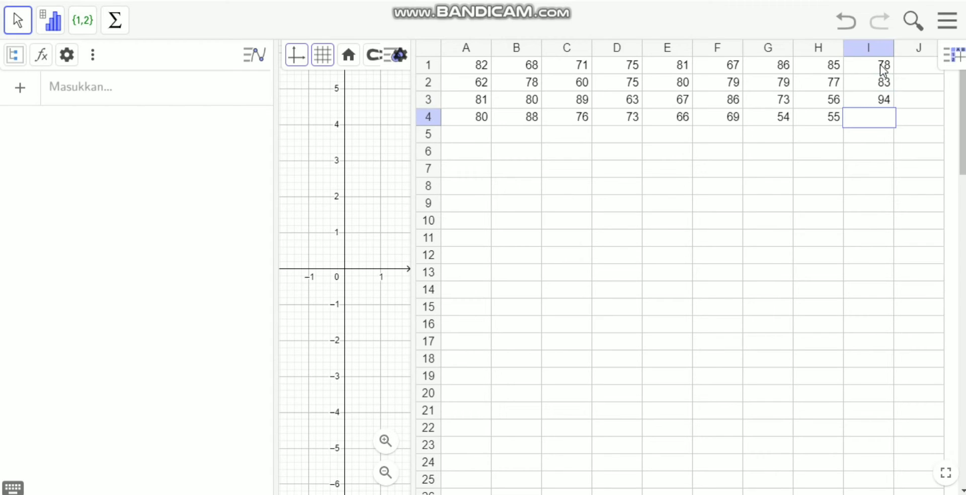
{"action": "type", "text": "82"}
Enter the values 53, 76, 64 and 77 in cells J1 to J4 and widen the spreadsheet view slightly.
{"action": "left_click", "coordinate": [911, 66]}
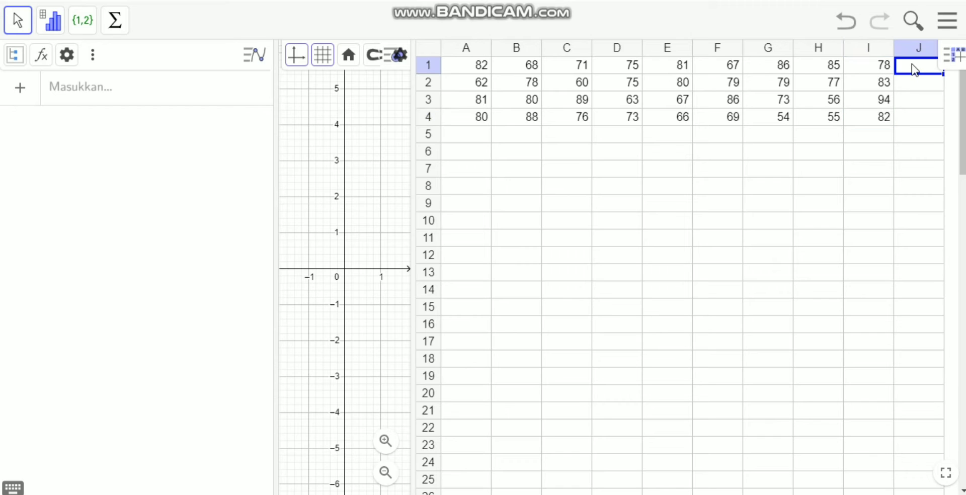
{"action": "type", "text": "53"}
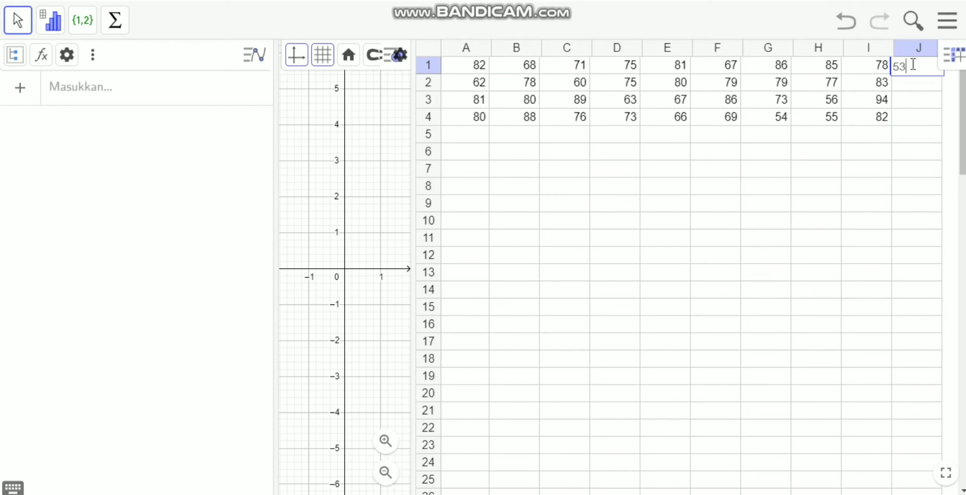
{"action": "key", "text": "Return"}
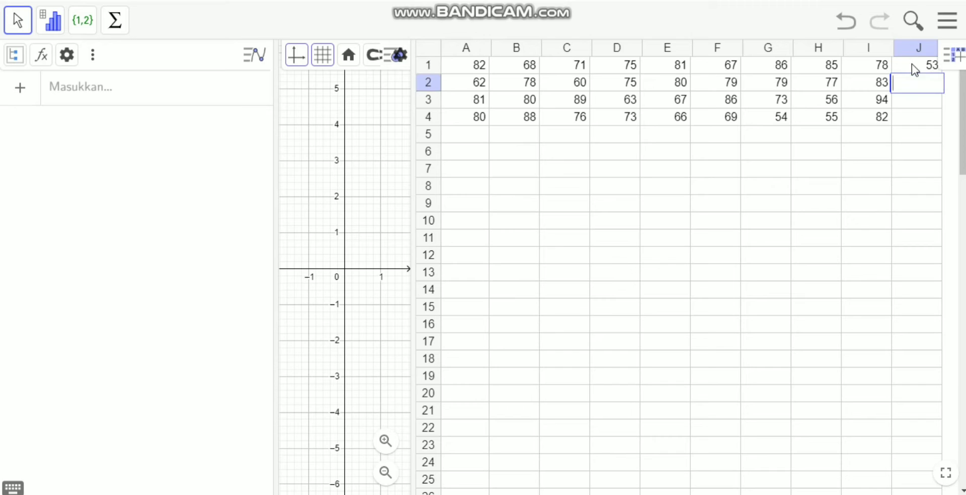
{"action": "type", "text": "76"}
{"action": "key", "text": "Return"}
{"action": "type", "text": "64"}
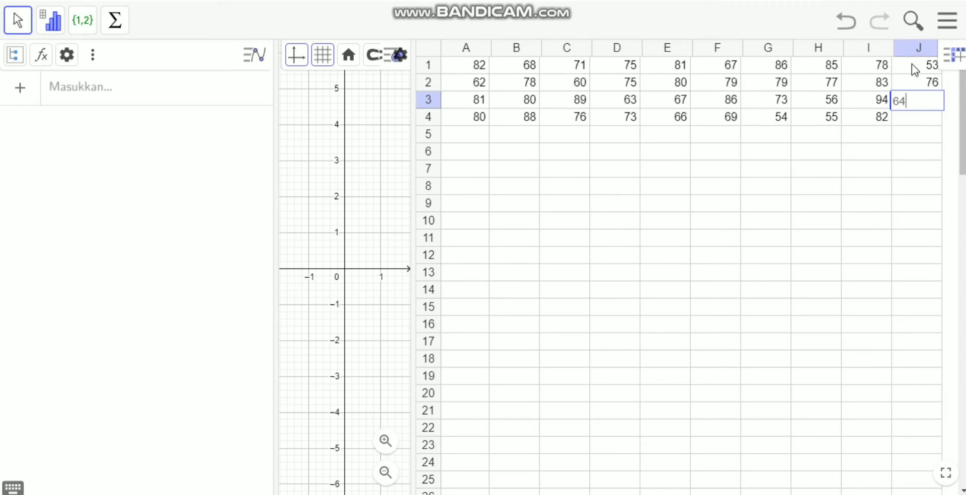
{"action": "key", "text": "Return"}
{"action": "type", "text": "77"}
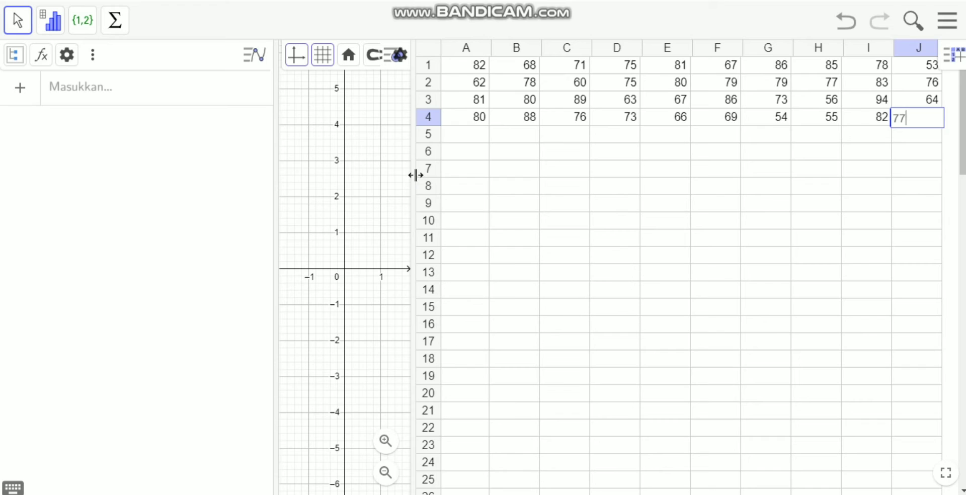
{"action": "left_click_drag", "start_coordinate": [416, 171], "coordinate": [388, 172]}
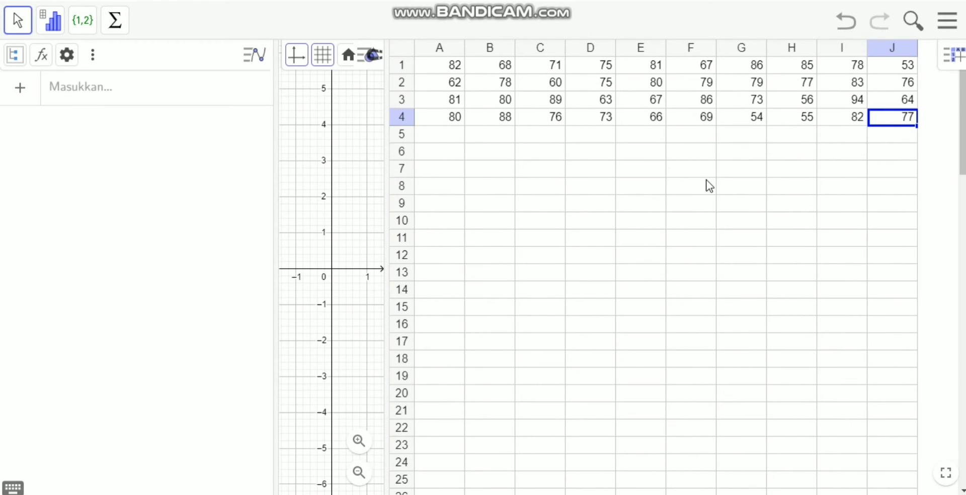
Create a list (Daftar) from the spreadsheet range A1:J4 and widen the algebra view slightly.
{"action": "left_click", "coordinate": [833, 151]}
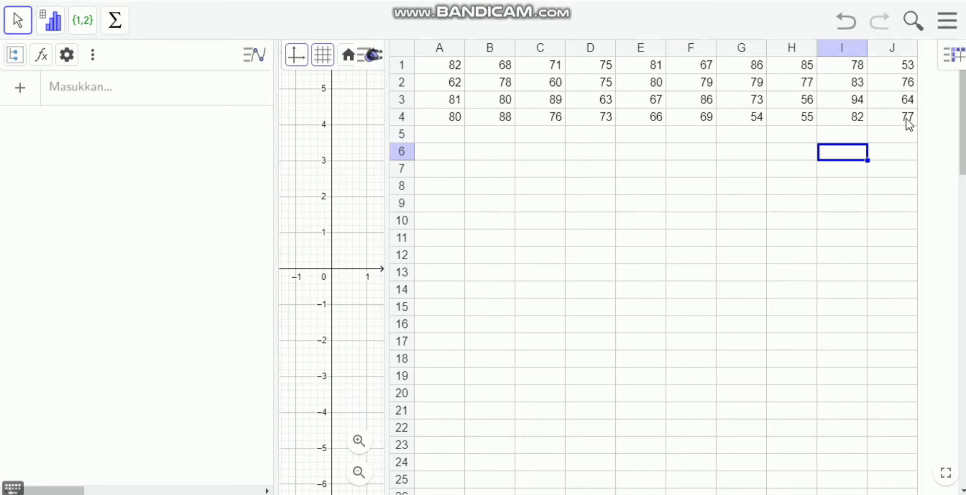
{"action": "left_click_drag", "start_coordinate": [907, 123], "coordinate": [418, 75]}
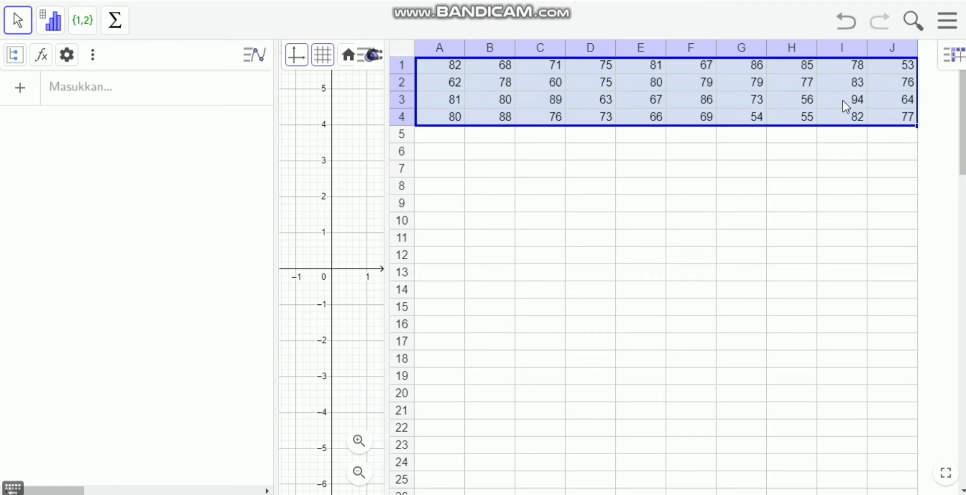
{"action": "right_click", "coordinate": [904, 111]}
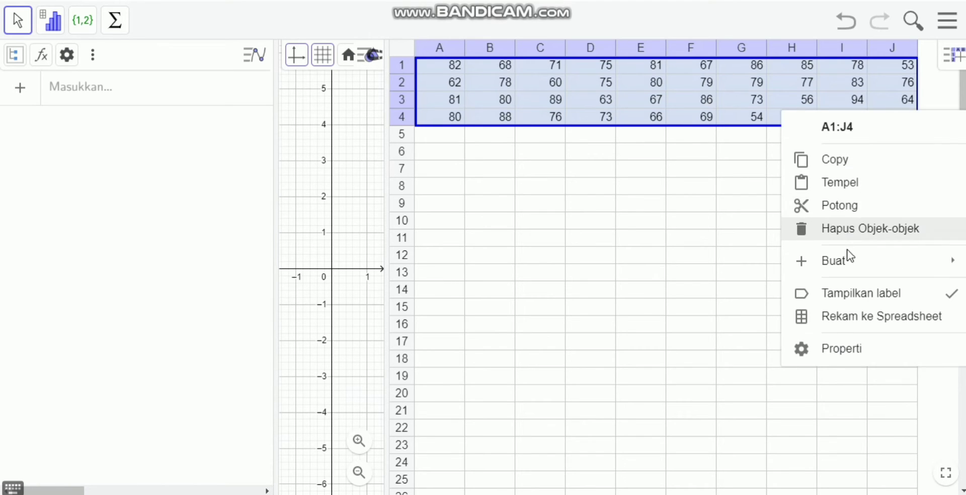
{"action": "mouse_move", "coordinate": [843, 261]}
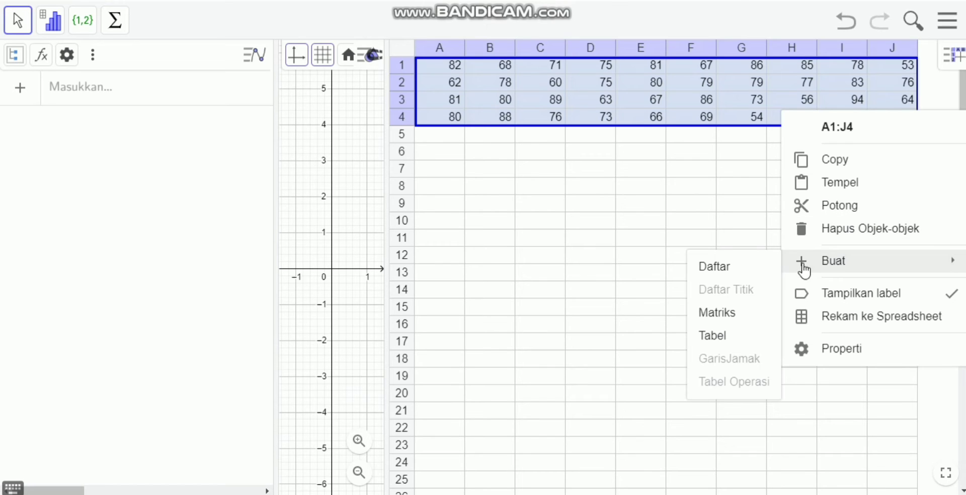
{"action": "left_click", "coordinate": [751, 277]}
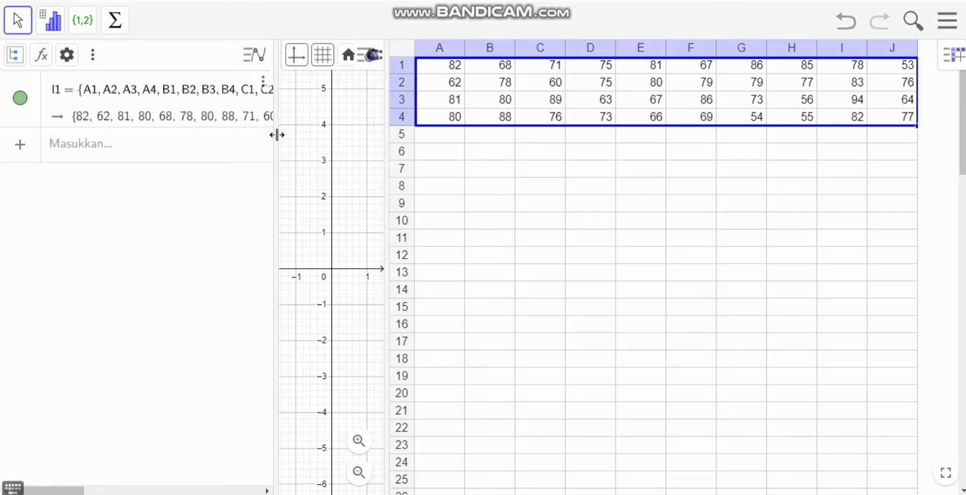
{"action": "left_click_drag", "start_coordinate": [276, 135], "coordinate": [321, 145]}
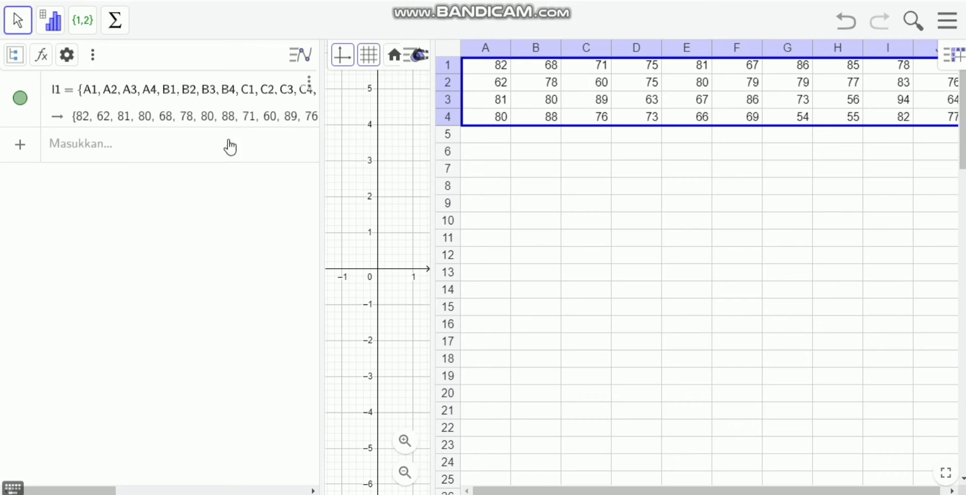
Compute the mean of the data list with mean(l1).
{"action": "left_click", "coordinate": [136, 149]}
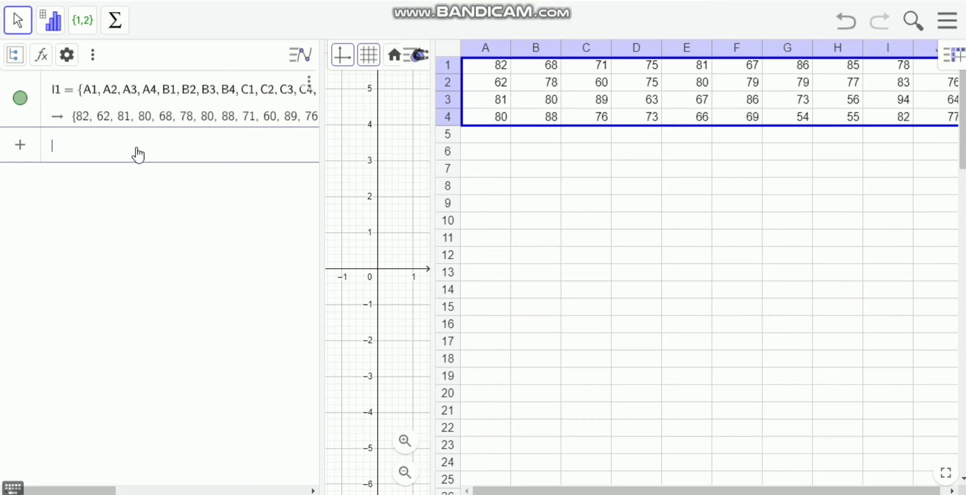
{"action": "type", "text": "mean"}
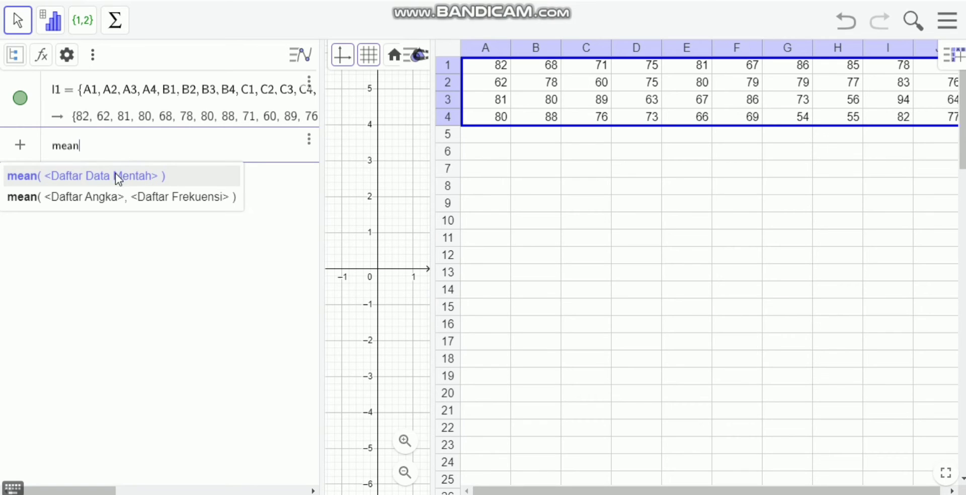
{"action": "left_click", "coordinate": [110, 181]}
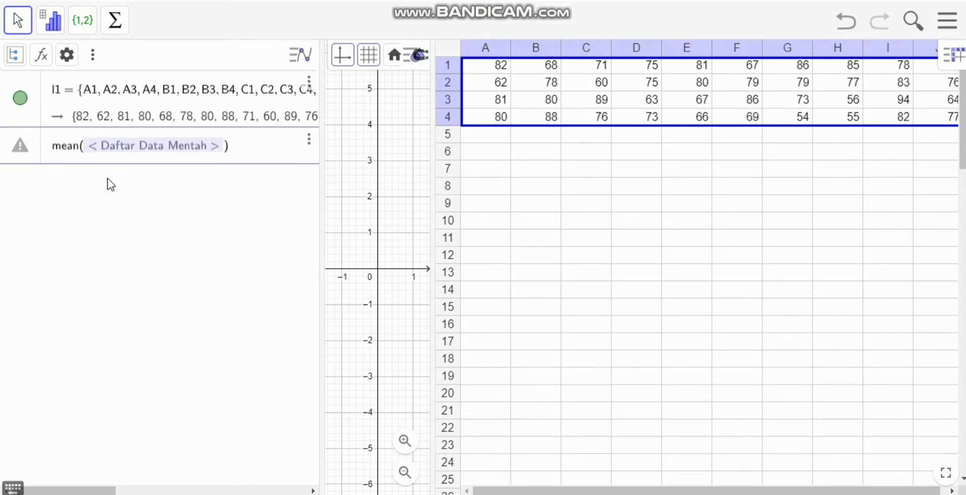
{"action": "left_click", "coordinate": [219, 149]}
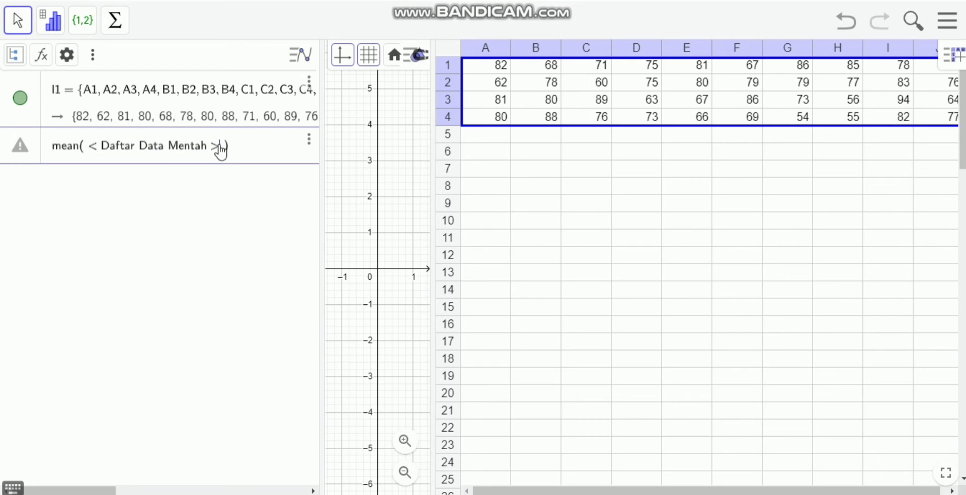
{"action": "key", "text": "BackSpace"}
{"action": "key", "text": "BackSpace"}
{"action": "key", "text": "BackSpace"}
{"action": "key", "text": "BackSpace"}
{"action": "key", "text": "BackSpace"}
{"action": "key", "text": "BackSpace"}
{"action": "key", "text": "BackSpace"}
{"action": "key", "text": "BackSpace"}
{"action": "key", "text": "BackSpace"}
{"action": "key", "text": "BackSpace"}
{"action": "key", "text": "BackSpace"}
{"action": "key", "text": "BackSpace"}
{"action": "key", "text": "BackSpace"}
{"action": "key", "text": "BackSpace"}
{"action": "key", "text": "BackSpace"}
{"action": "key", "text": "BackSpace"}
{"action": "key", "text": "BackSpace"}
{"action": "key", "text": "BackSpace"}
{"action": "key", "text": "BackSpace"}
{"action": "key", "text": "BackSpace"}
{"action": "key", "text": "BackSpace"}
{"action": "key", "text": "BackSpace"}
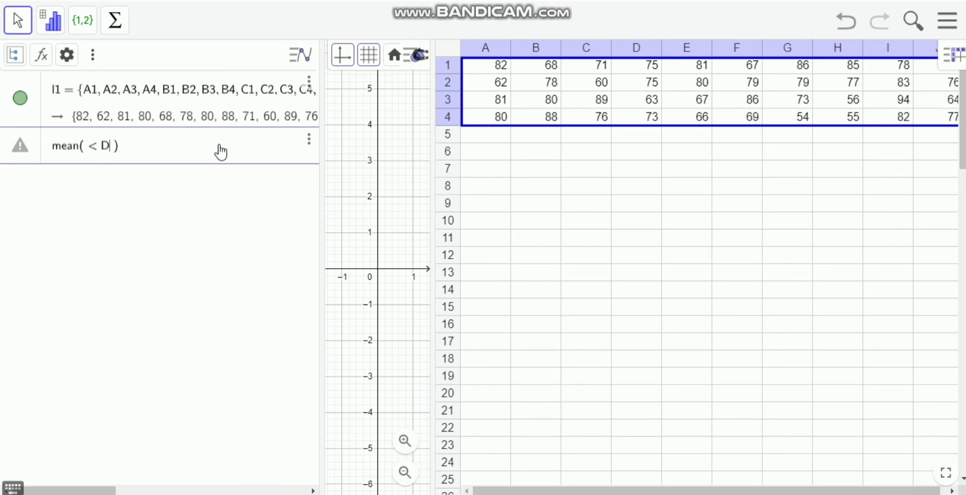
{"action": "type", "text": "l1"}
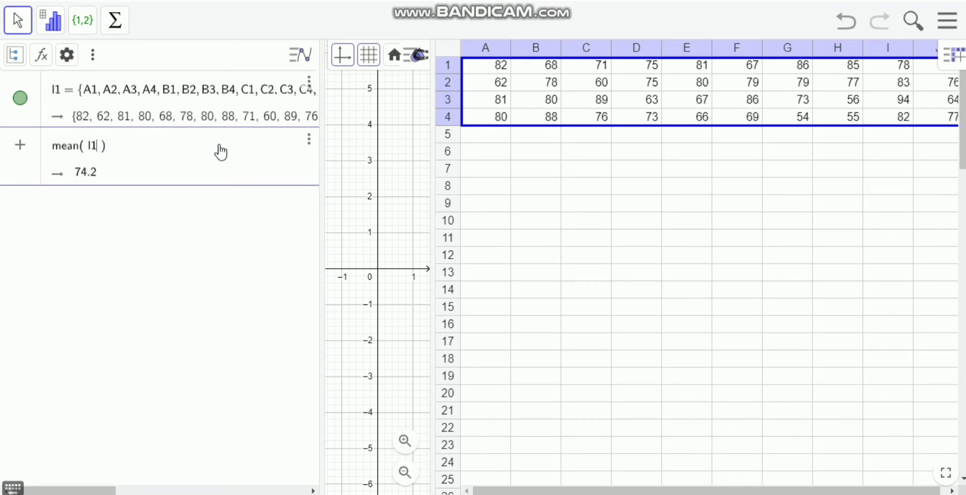
{"action": "key", "text": "Return"}
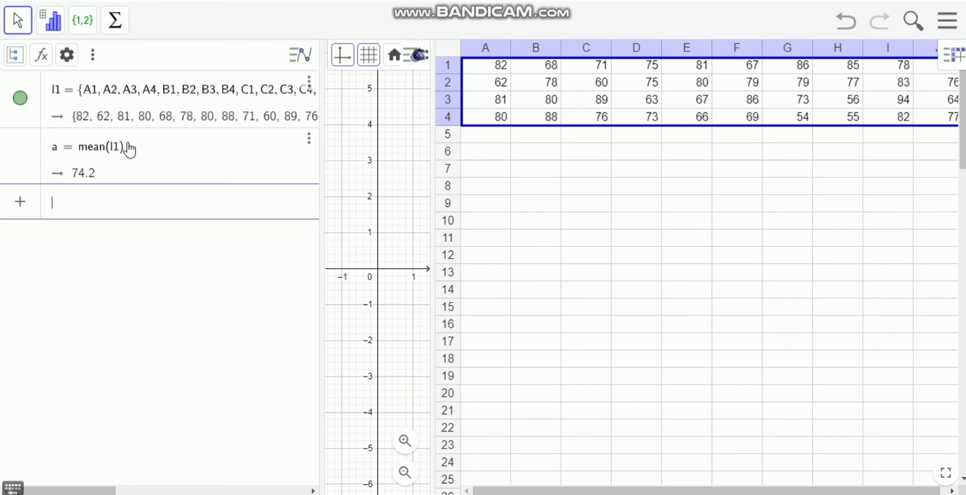
Rename the result of the mean calculation as mean.
{"action": "right_click", "coordinate": [64, 157]}
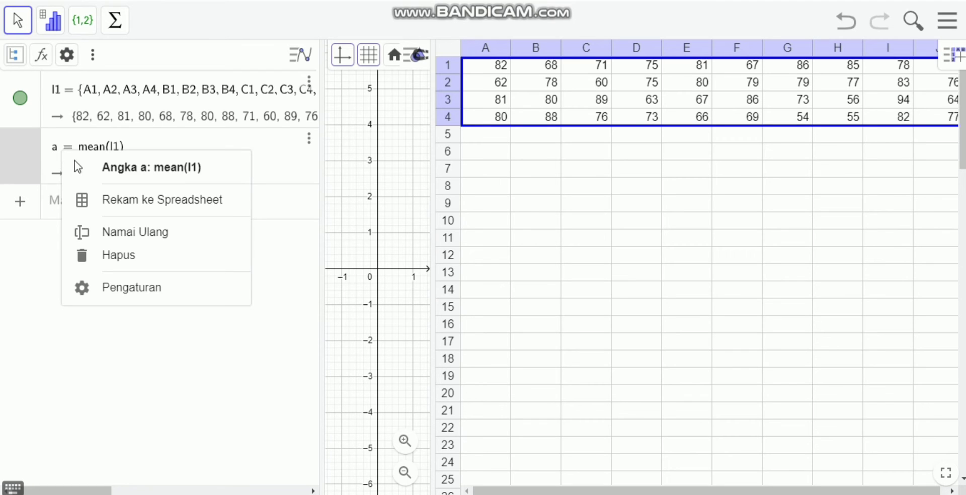
{"action": "left_click", "coordinate": [150, 232]}
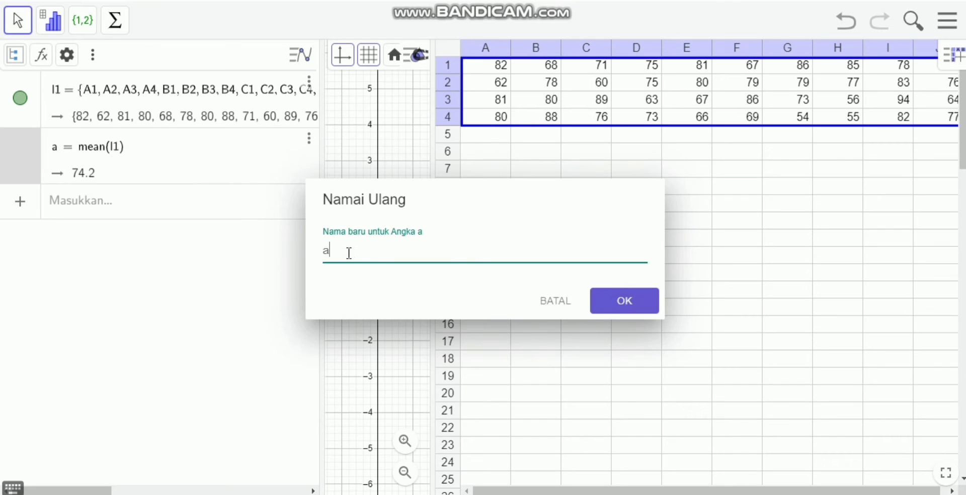
{"action": "key", "text": "BackSpace"}
{"action": "type", "text": "mean"}
{"action": "left_click", "coordinate": [620, 301]}
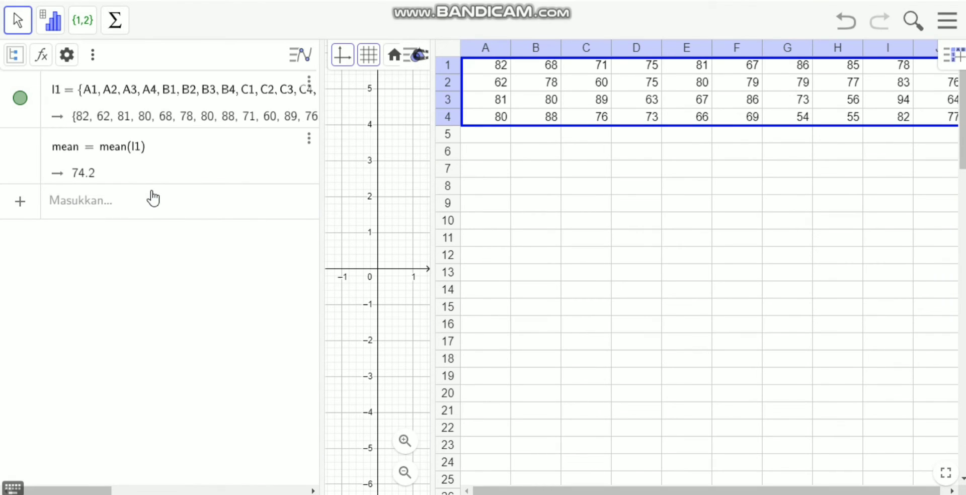
Compute the median of the data list with median(l1).
{"action": "left_click", "coordinate": [72, 206]}
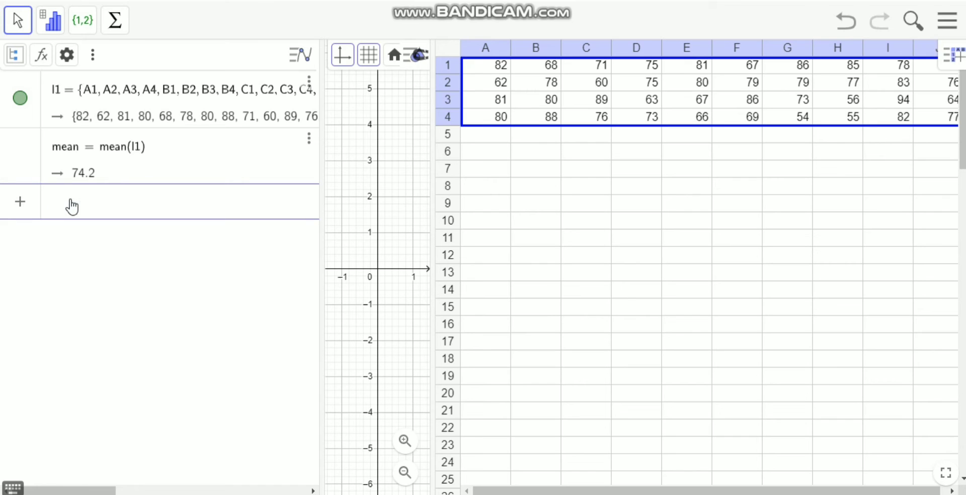
{"action": "type", "text": "median("}
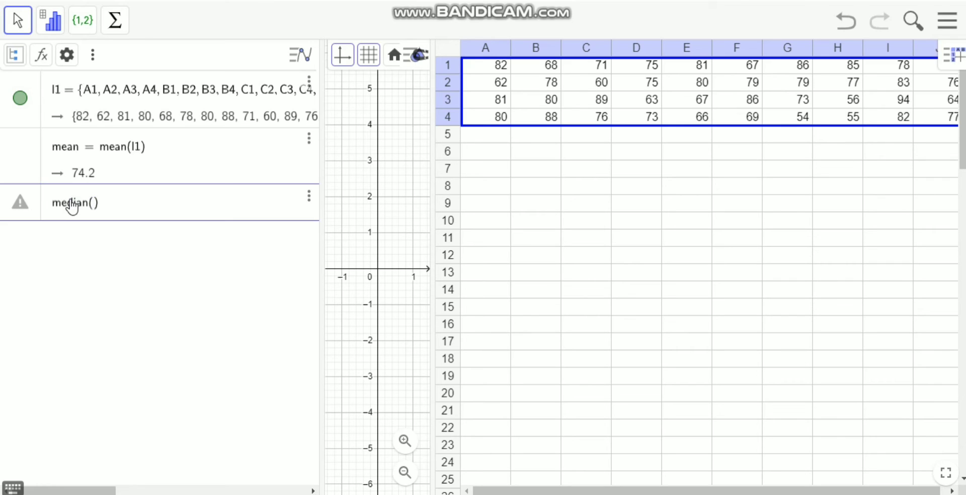
{"action": "type", "text": "l1"}
{"action": "key", "text": "Return"}
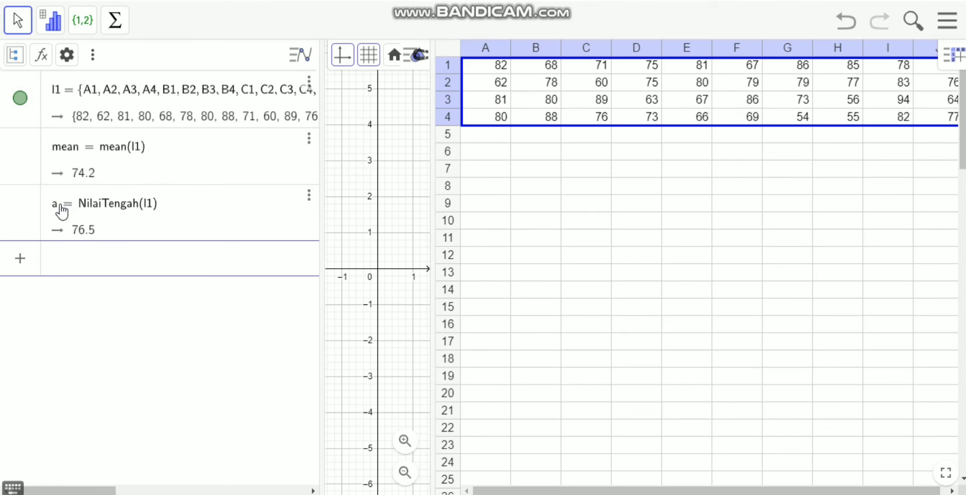
Rename the result of the NilaiTengah(l1) calculation as median.
{"action": "right_click", "coordinate": [59, 203]}
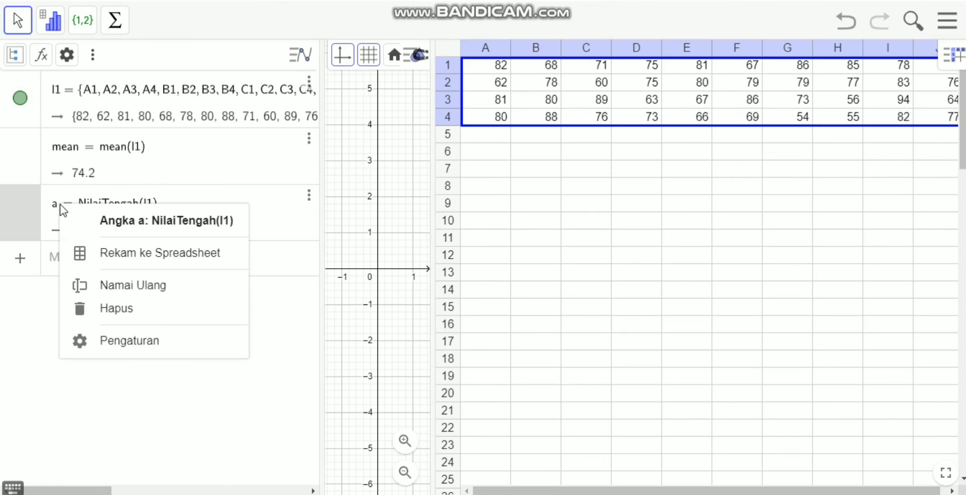
{"action": "left_click", "coordinate": [168, 286]}
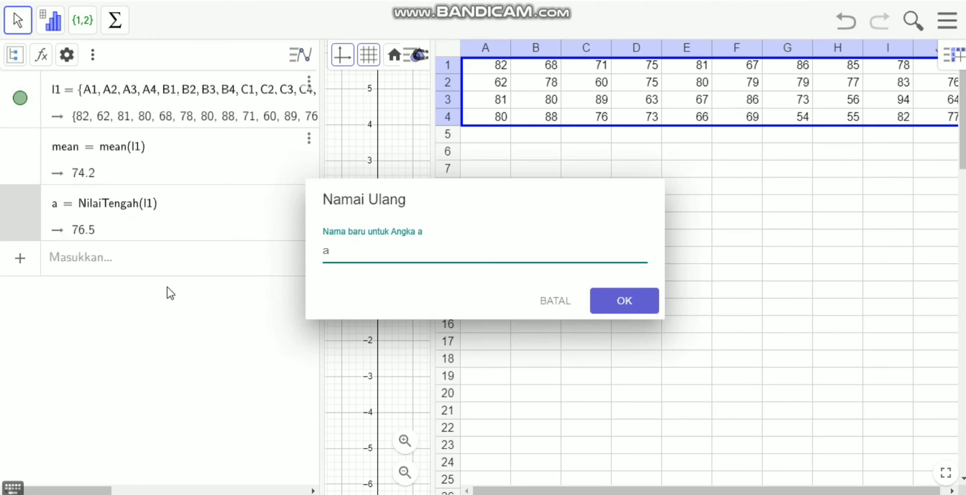
{"action": "key", "text": "BackSpace"}
{"action": "type", "text": "median"}
{"action": "left_click", "coordinate": [603, 299]}
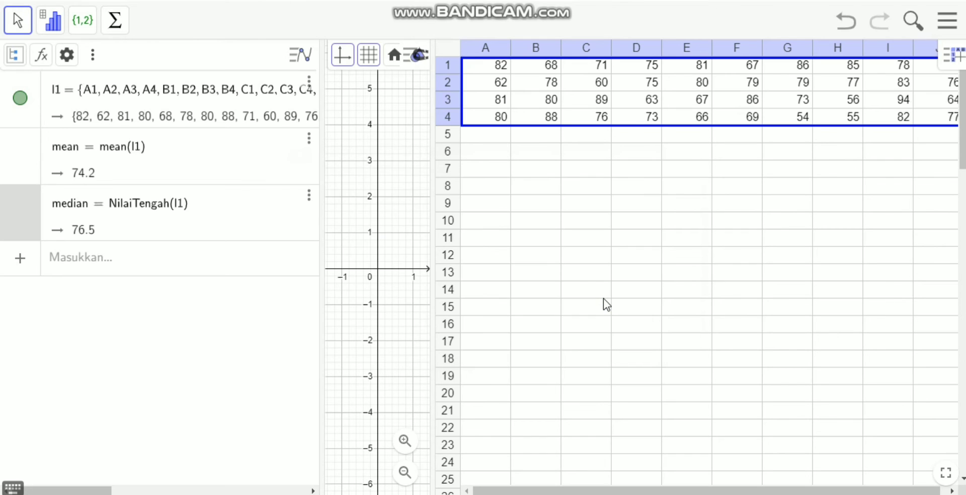
Compute the mode of the data list with Modus(l1).
{"action": "left_click", "coordinate": [83, 265]}
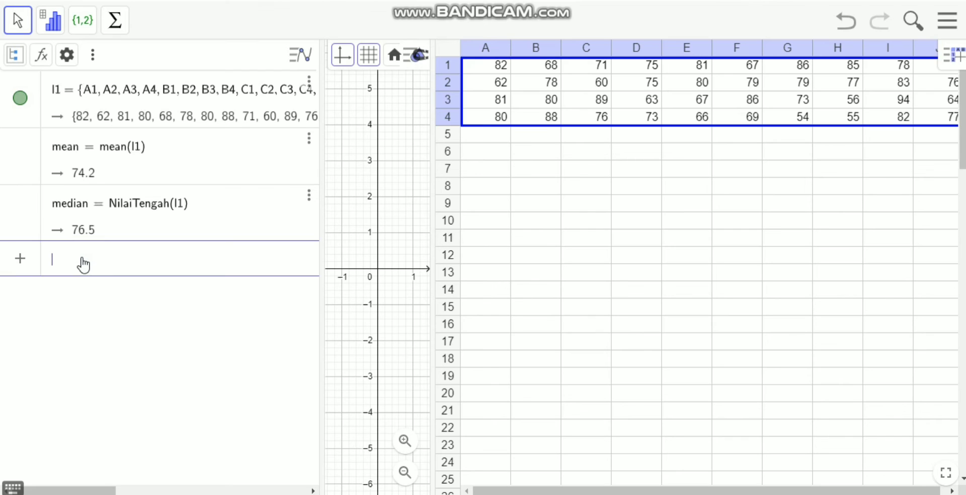
{"action": "type", "text": "modu"}
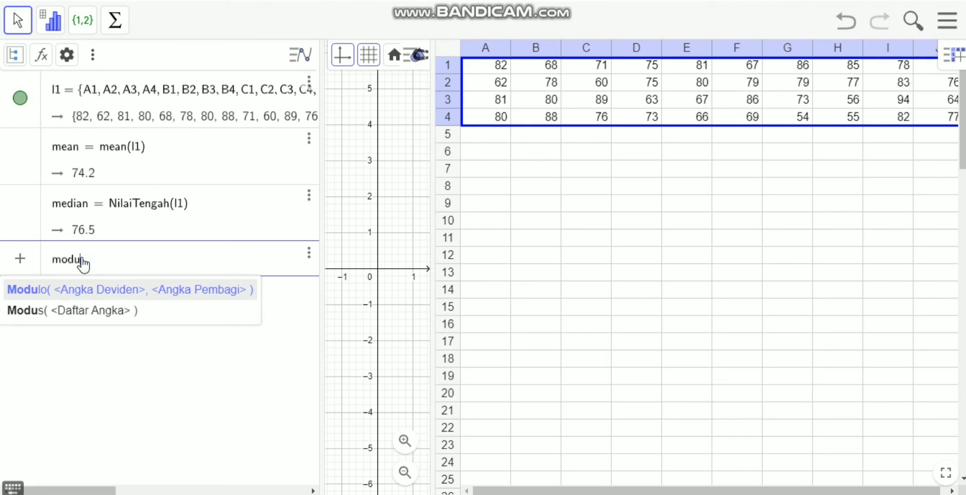
{"action": "left_click", "coordinate": [113, 312]}
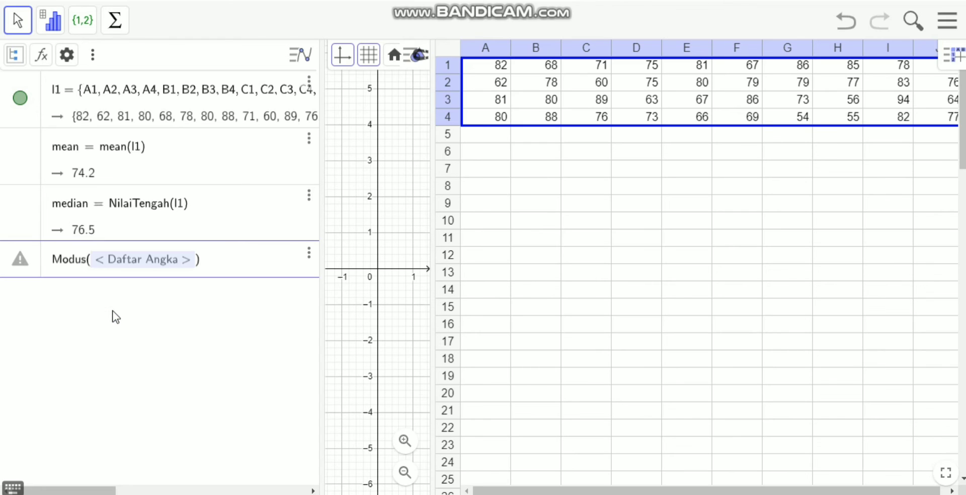
{"action": "left_click", "coordinate": [187, 267]}
{"action": "key", "text": "BackSpace"}
{"action": "key", "text": "BackSpace"}
{"action": "key", "text": "BackSpace"}
{"action": "key", "text": "BackSpace"}
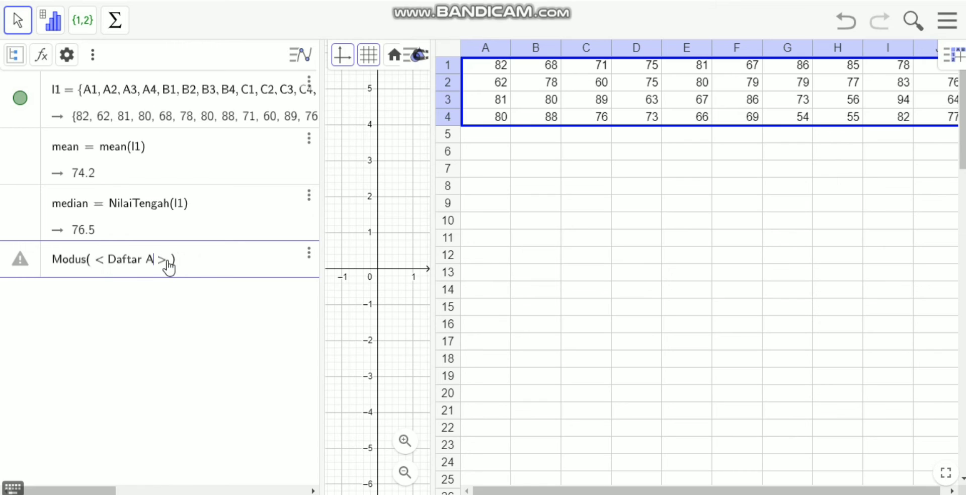
{"action": "key", "text": "BackSpace"}
{"action": "key", "text": "BackSpace"}
{"action": "key", "text": "BackSpace"}
{"action": "key", "text": "BackSpace"}
{"action": "key", "text": "BackSpace"}
{"action": "key", "text": "BackSpace"}
{"action": "key", "text": "BackSpace"}
{"action": "key", "text": "BackSpace"}
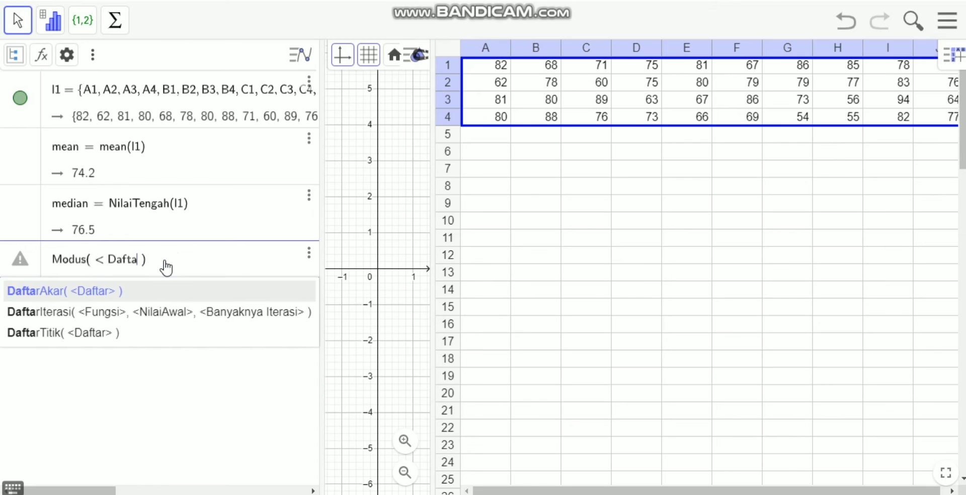
{"action": "key", "text": "BackSpace"}
{"action": "key", "text": "BackSpace"}
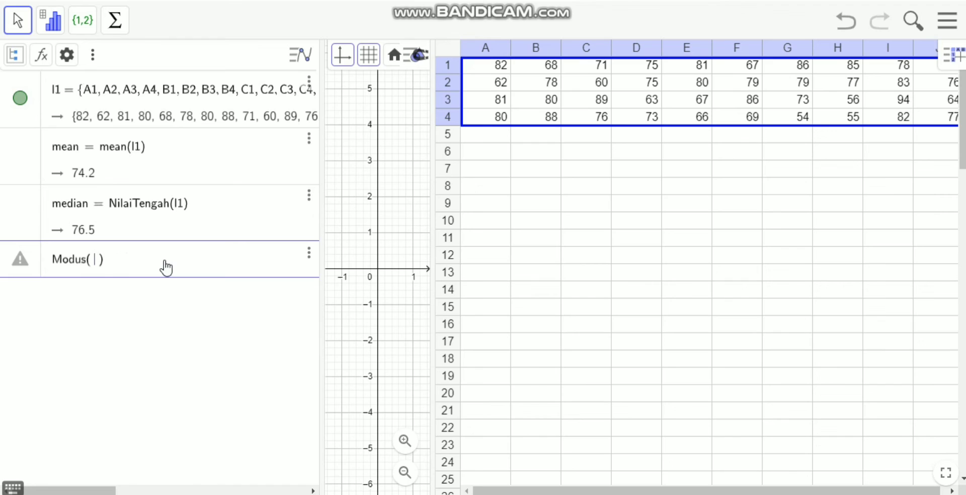
{"action": "type", "text": "l1"}
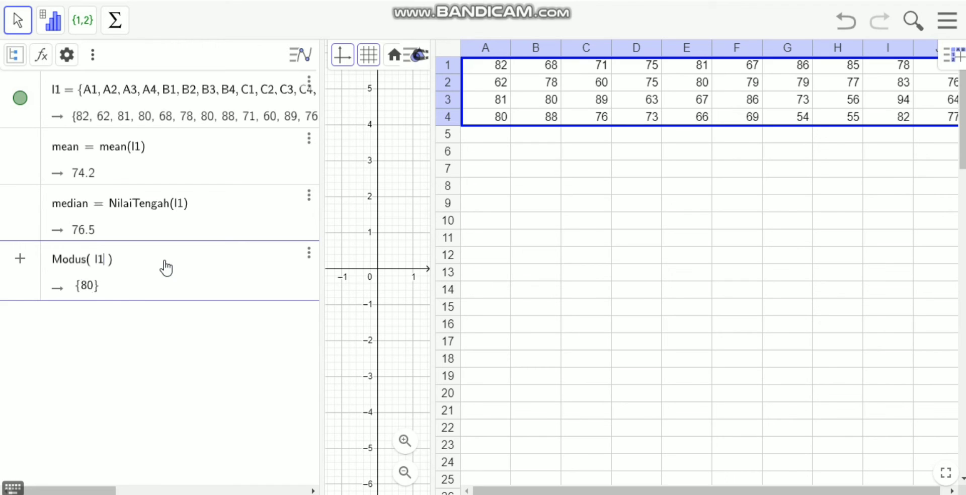
{"action": "key", "text": "Return"}
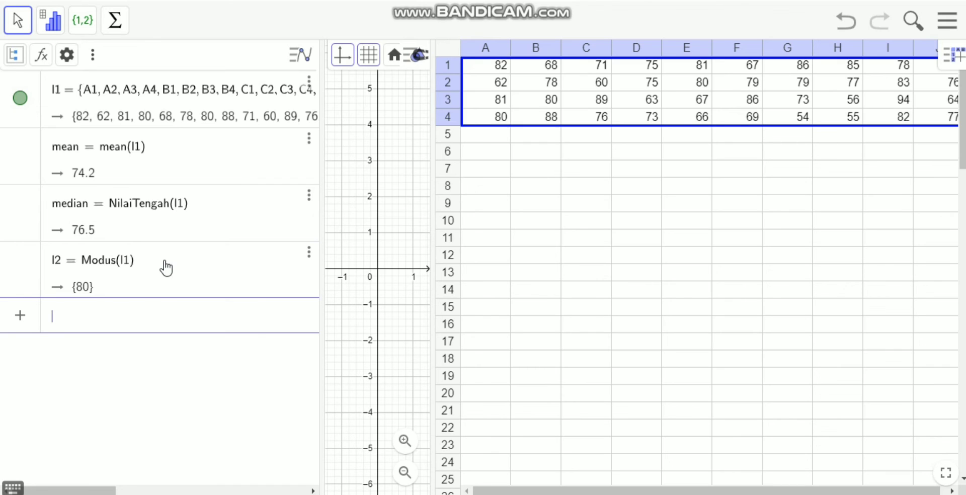
Rename the result of the Modus(l1) calculation as modus.
{"action": "right_click", "coordinate": [65, 264]}
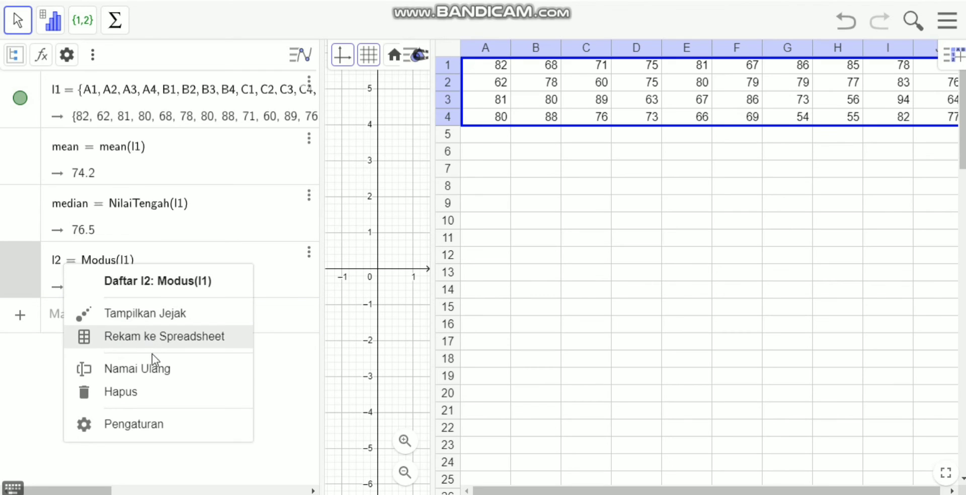
{"action": "left_click", "coordinate": [154, 369]}
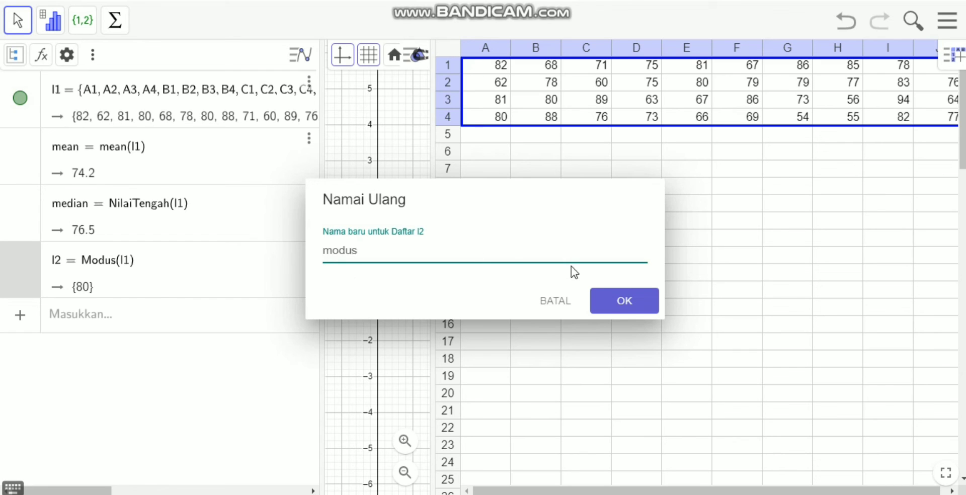
{"action": "left_click", "coordinate": [603, 301]}
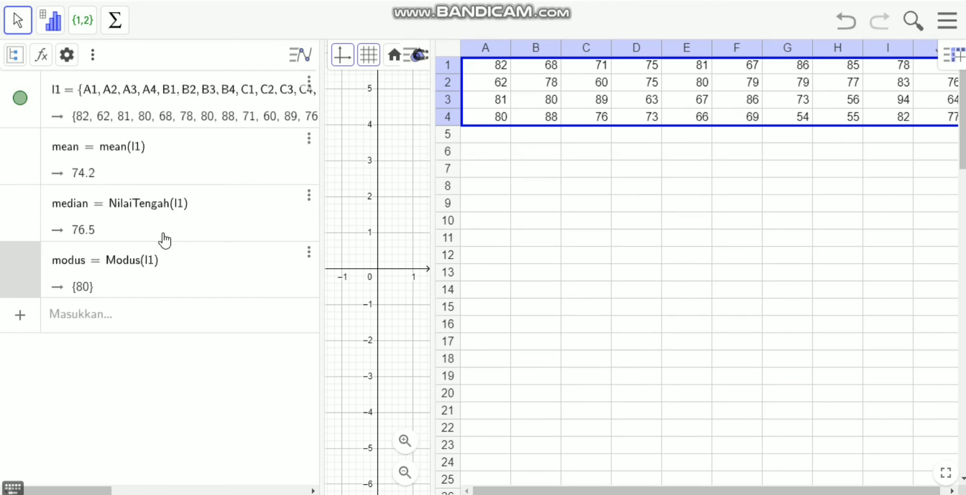
{"action": "left_click", "coordinate": [112, 157]}
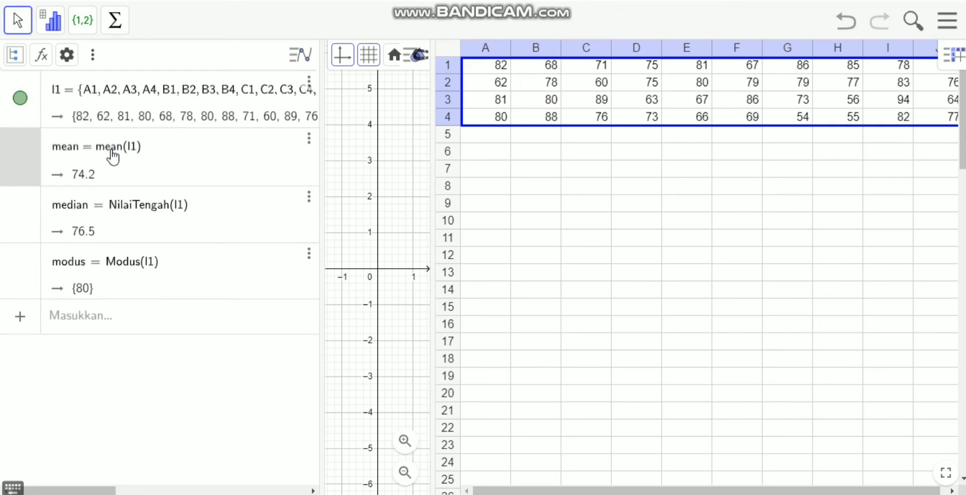
{"action": "key", "text": "BackSpace"}
{"action": "type", "text": "M"}
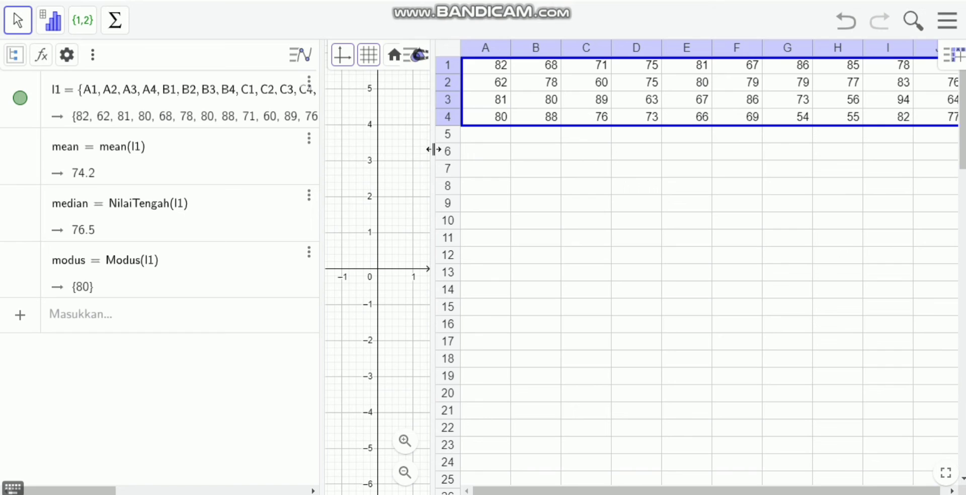
Run a one-variable analysis (Analisis Satu Variabel) on spreadsheet range A1:J4 and narrow the histogram view so the spreadsheet shows beside it.
{"action": "left_click_drag", "start_coordinate": [433, 149], "coordinate": [395, 150]}
{"action": "left_click", "coordinate": [858, 152]}
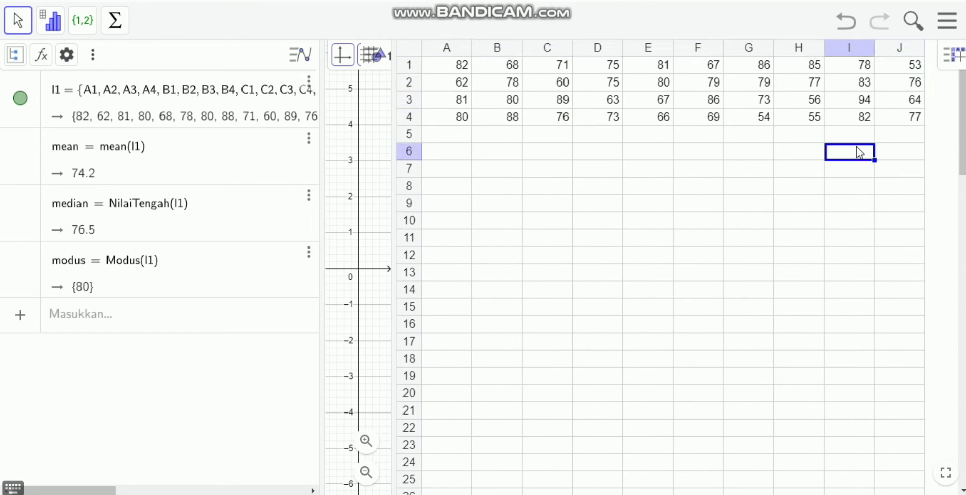
{"action": "left_click_drag", "start_coordinate": [916, 116], "coordinate": [415, 65]}
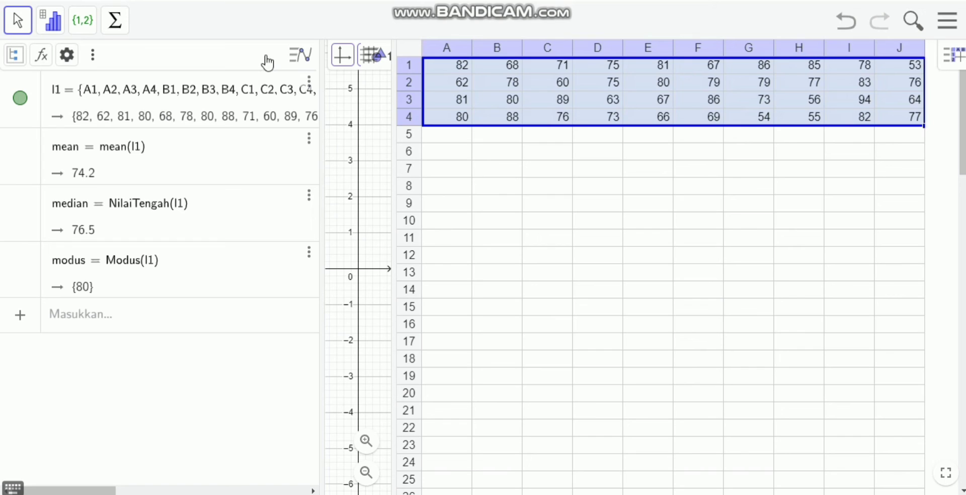
{"action": "left_click", "coordinate": [54, 34]}
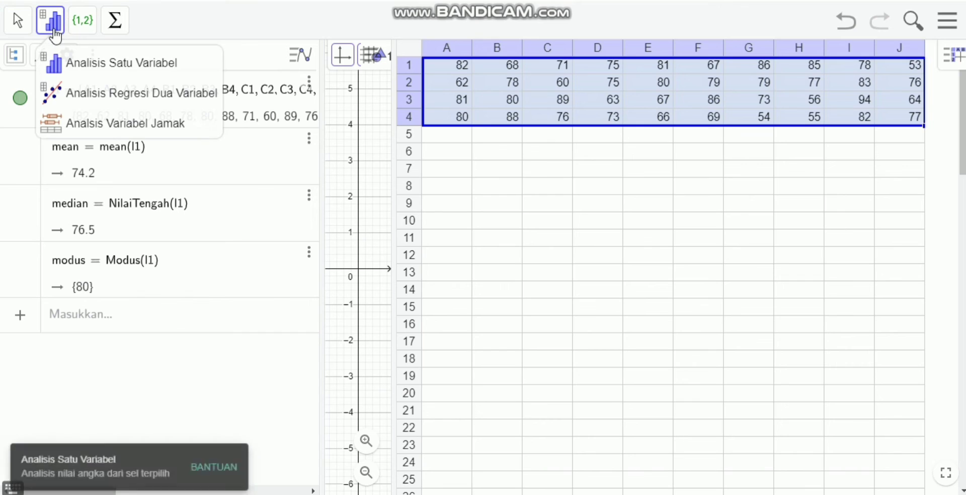
{"action": "left_click", "coordinate": [96, 64]}
{"action": "left_click", "coordinate": [92, 55]}
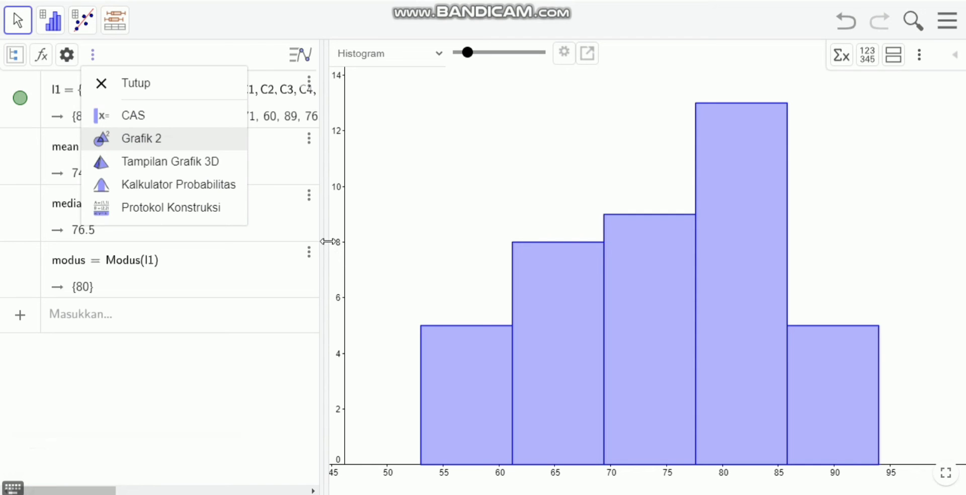
{"action": "left_click_drag", "start_coordinate": [328, 242], "coordinate": [623, 215]}
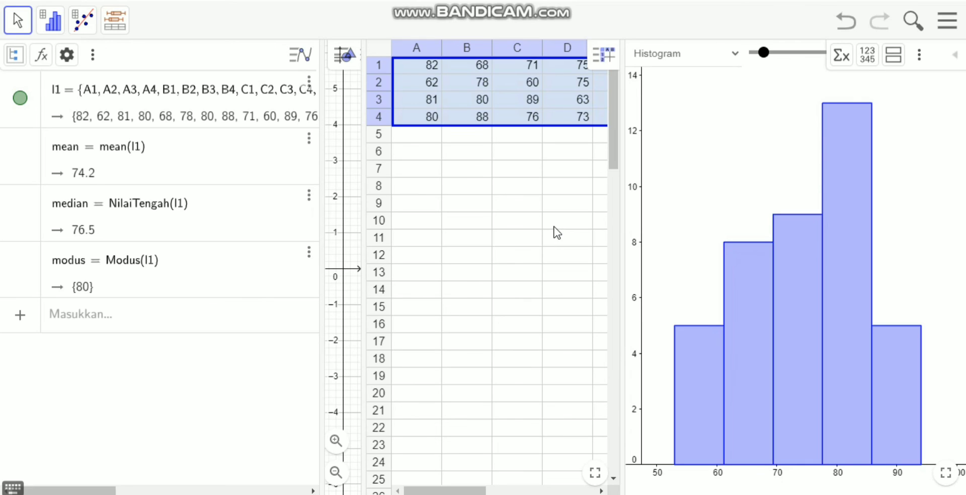
Show the statistics table next to the histogram and resize the views so that both fit.
{"action": "left_click", "coordinate": [839, 55]}
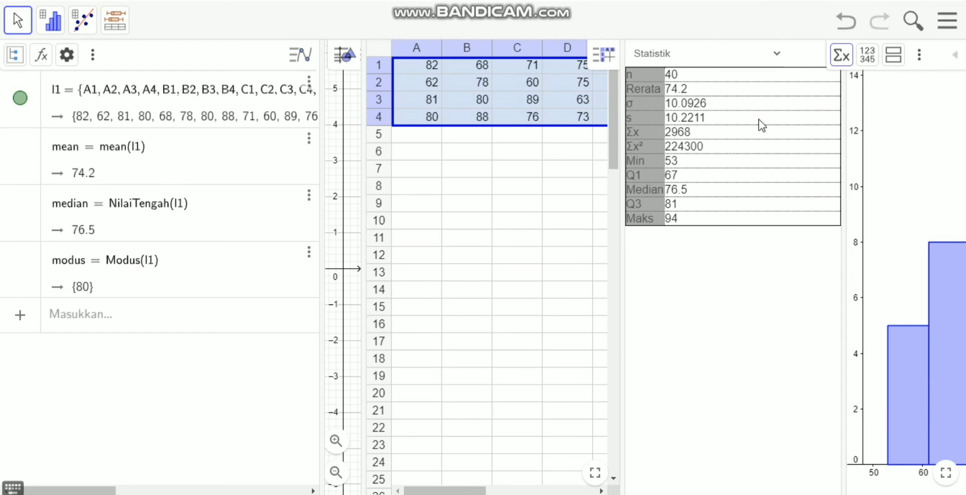
{"action": "left_click", "coordinate": [843, 233]}
{"action": "left_click_drag", "start_coordinate": [842, 233], "coordinate": [768, 227]}
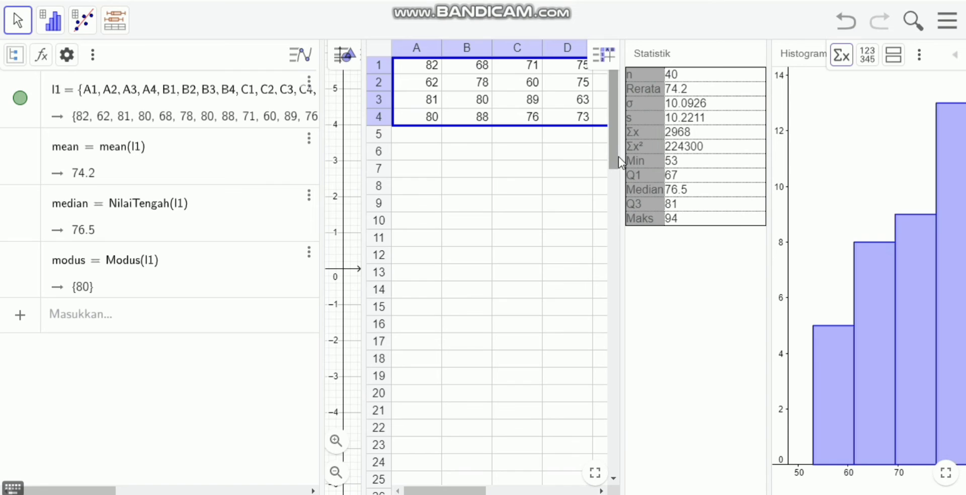
{"action": "scroll", "coordinate": [618, 156], "scroll_direction": "down", "scroll_amount": 1}
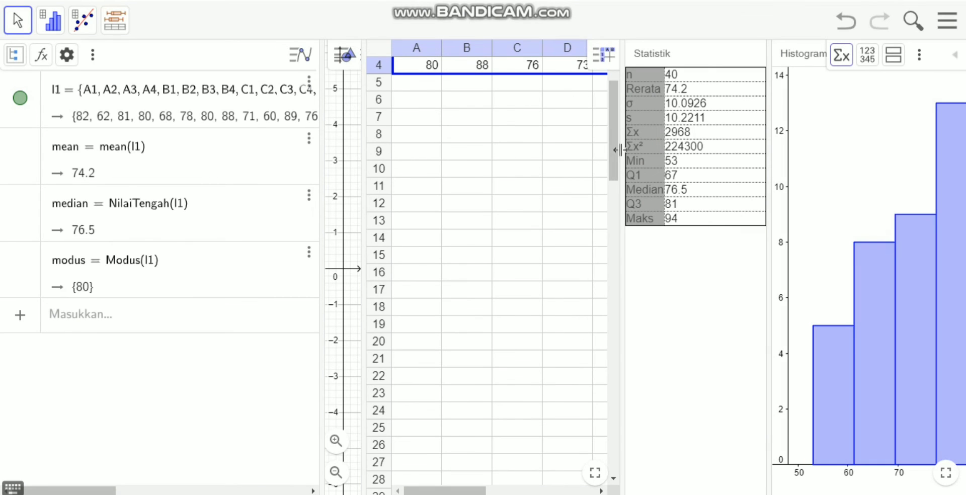
{"action": "left_click_drag", "start_coordinate": [622, 145], "coordinate": [528, 146]}
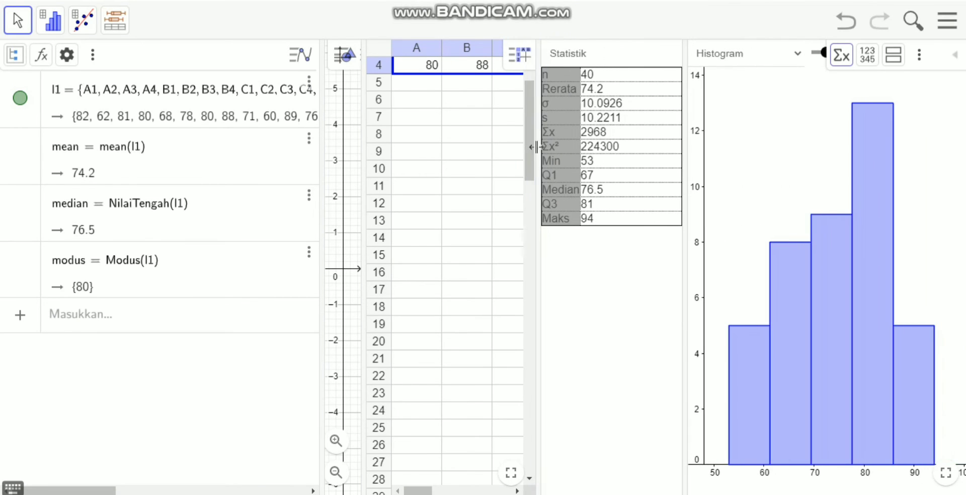
{"action": "left_click", "coordinate": [514, 191]}
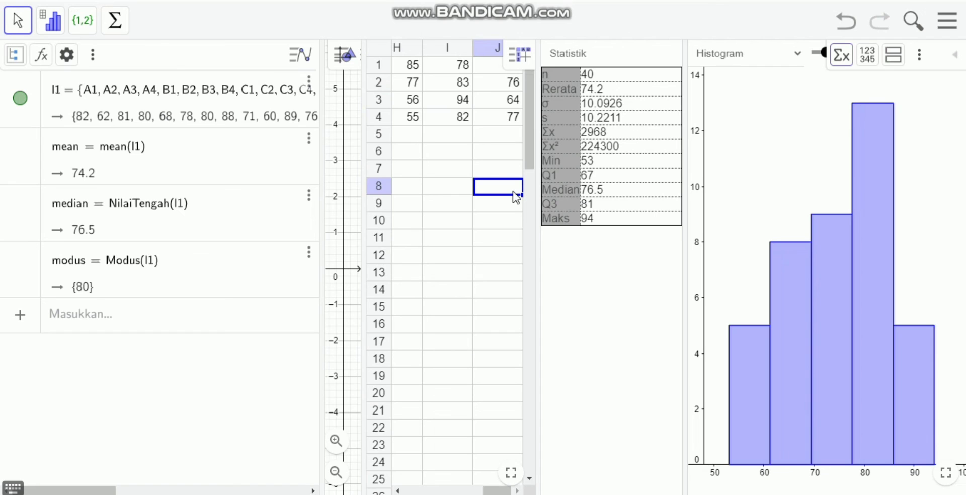